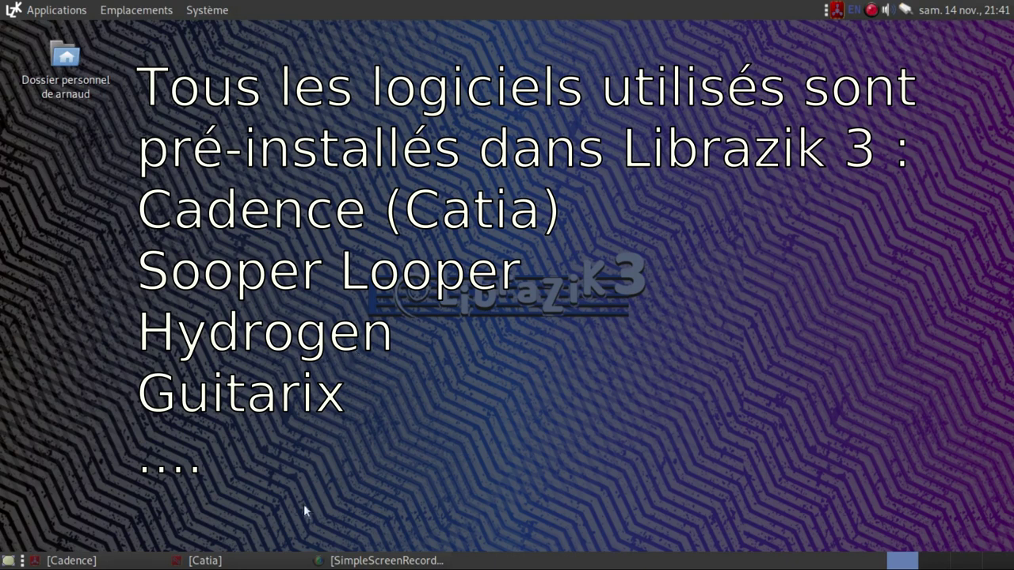
# Step: Switch to the Catia patchbay and launch SooperLooper
pyautogui.click(203, 563)
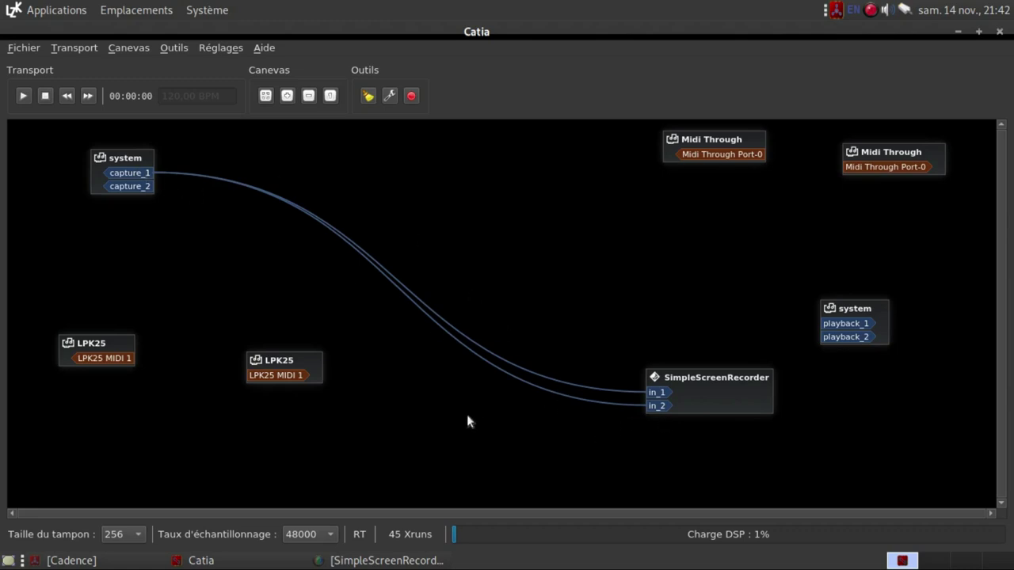
pyautogui.click(131, 175)
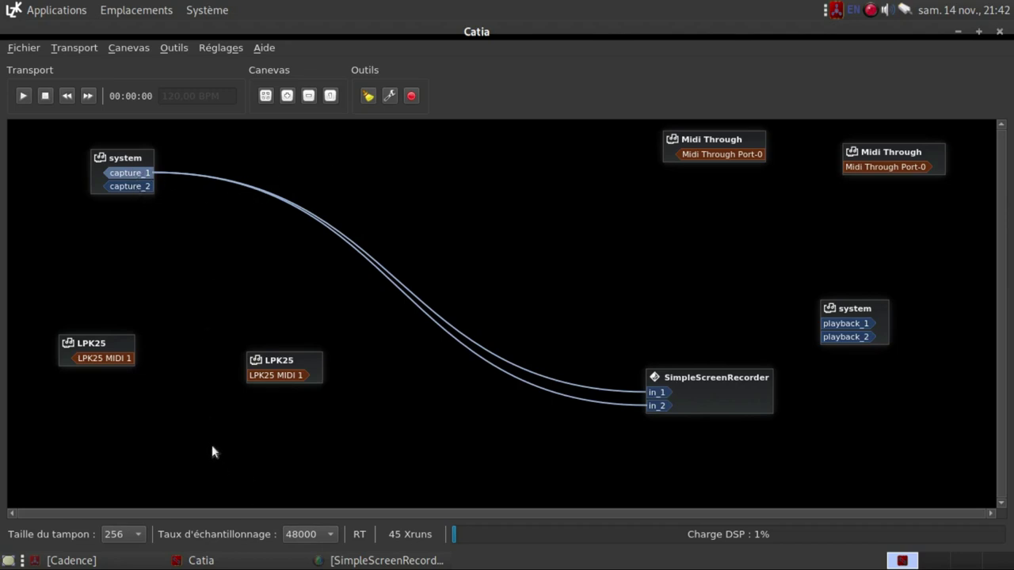
pyautogui.click(36, 14)
pyautogui.moveTo(77, 208)
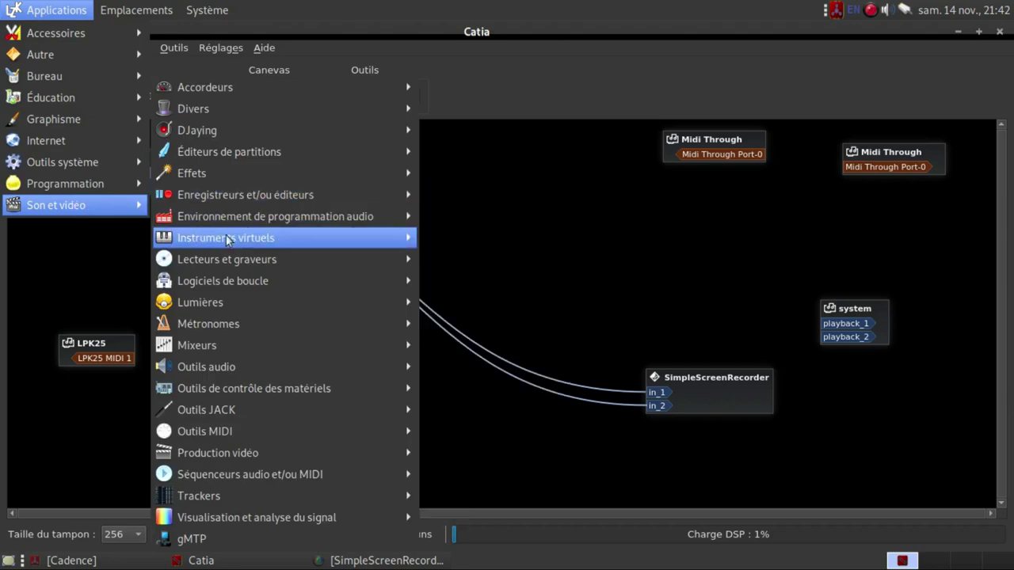
pyautogui.moveTo(236, 283)
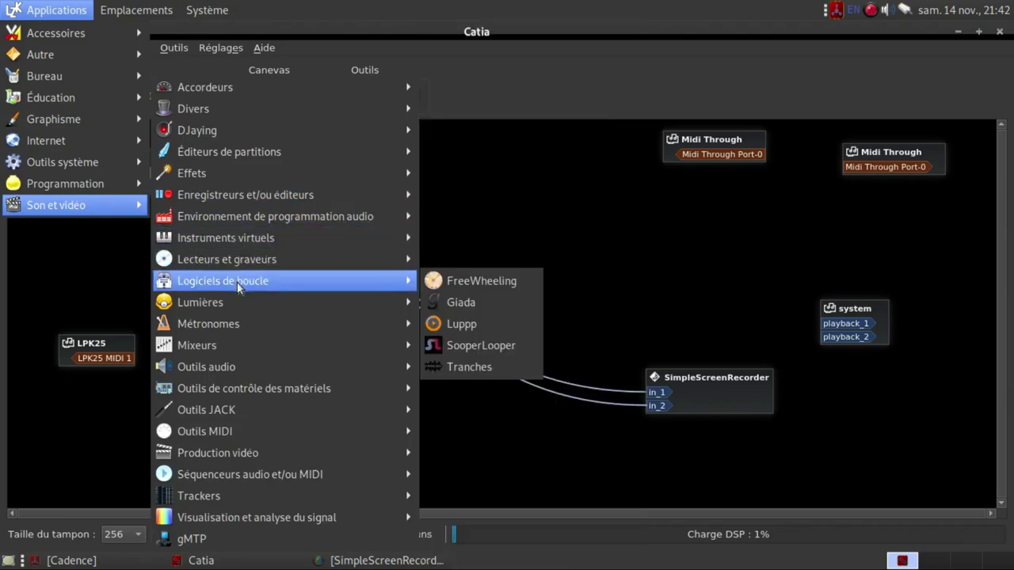
pyautogui.click(478, 352)
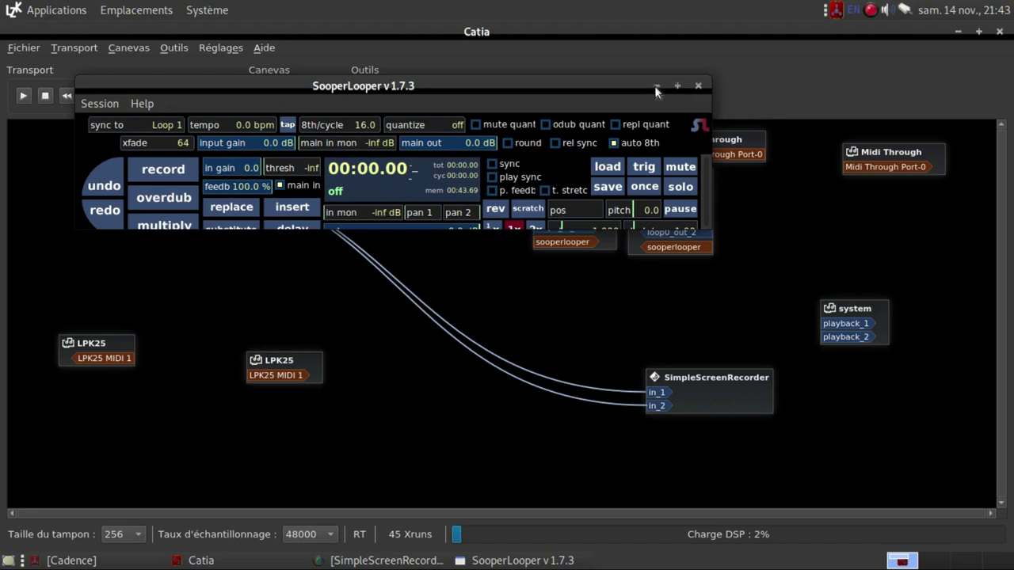
# Step: Minimize SooperLooper and move its input and output boxes side by side, closer to the system capture box in Catia
pyautogui.click(655, 85)
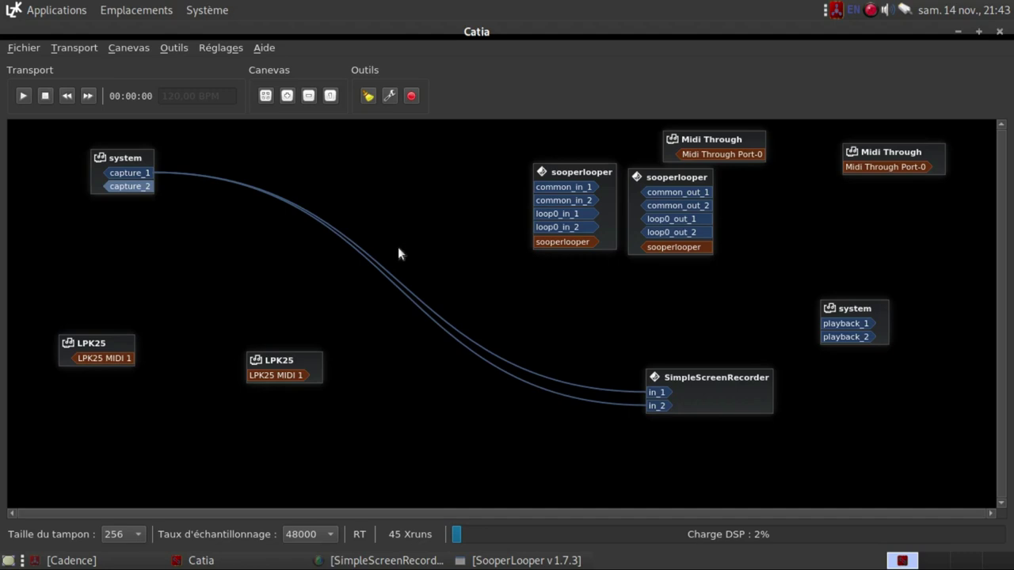
pyautogui.moveTo(586, 169); pyautogui.dragTo(454, 168)
pyautogui.moveTo(648, 178); pyautogui.dragTo(537, 170)
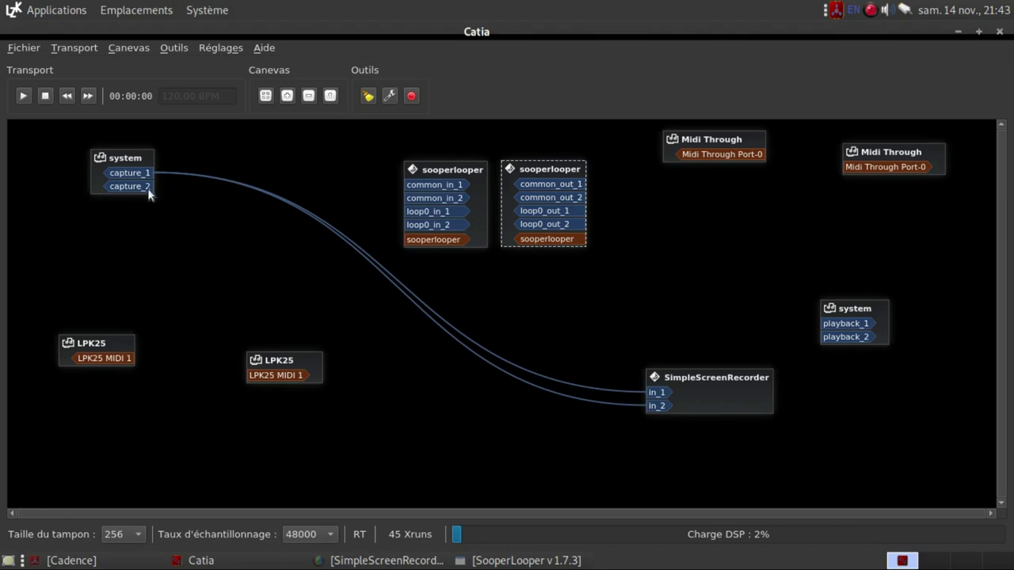
# Step: Connect system capture_2 to SooperLooper's common_in_1 and common_in_2, and its common_out_1 and common_out_2 to system playback_1 and playback_2
pyautogui.moveTo(147, 188); pyautogui.dragTo(408, 184)
pyautogui.moveTo(148, 187); pyautogui.dragTo(439, 204)
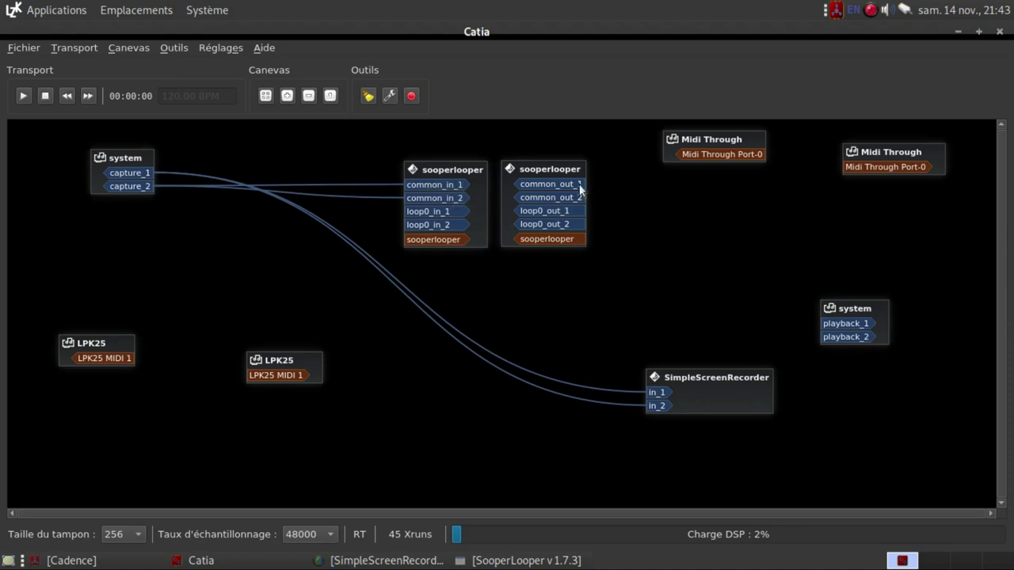
pyautogui.moveTo(580, 186); pyautogui.dragTo(822, 322)
pyautogui.moveTo(578, 196); pyautogui.dragTo(824, 337)
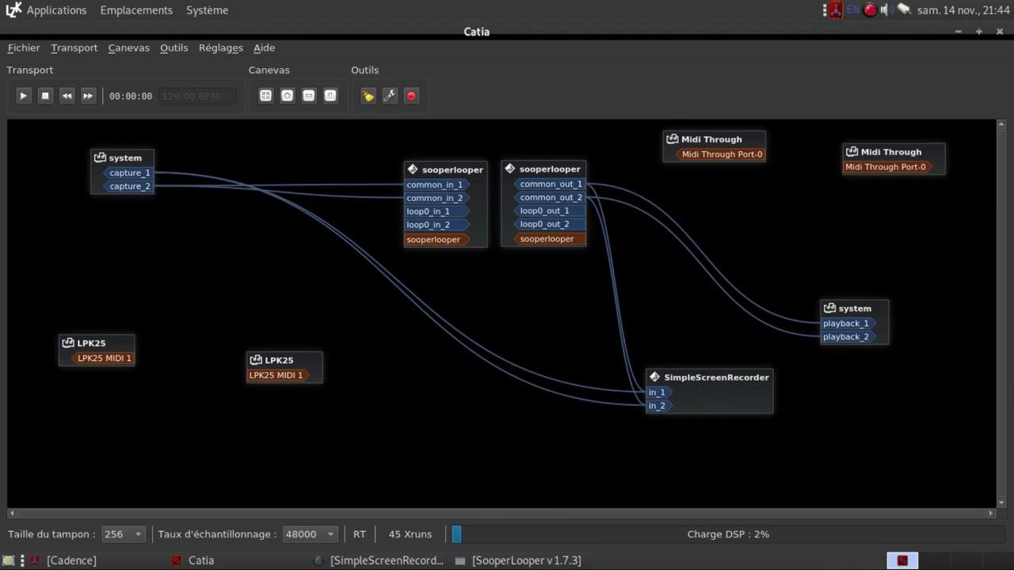
# Step: Show SooperLooper maximized and look at the MIDI binding option of the record control without applying it
pyautogui.click(519, 560)
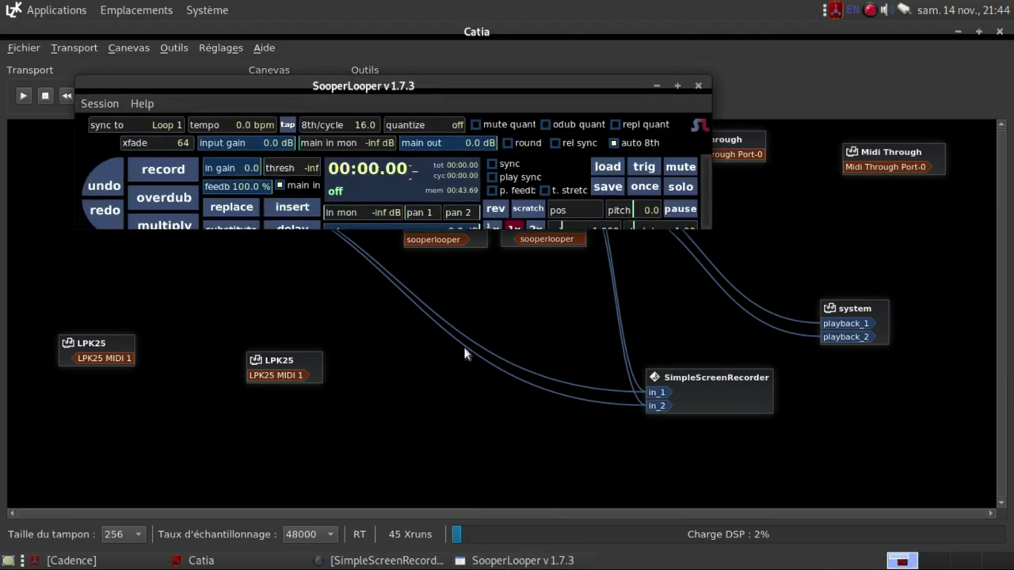
pyautogui.click(678, 86)
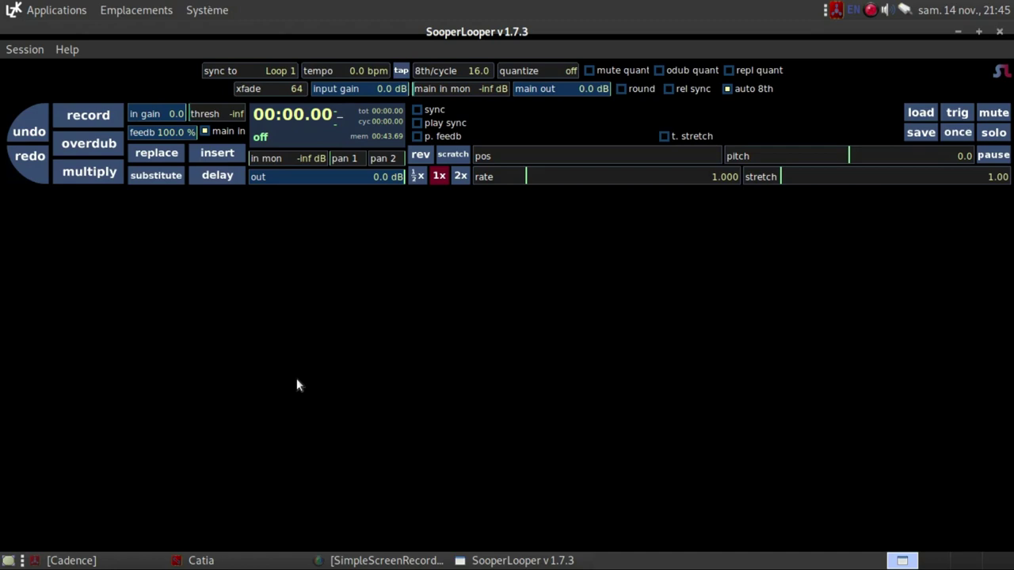
pyautogui.rightClick(106, 112)
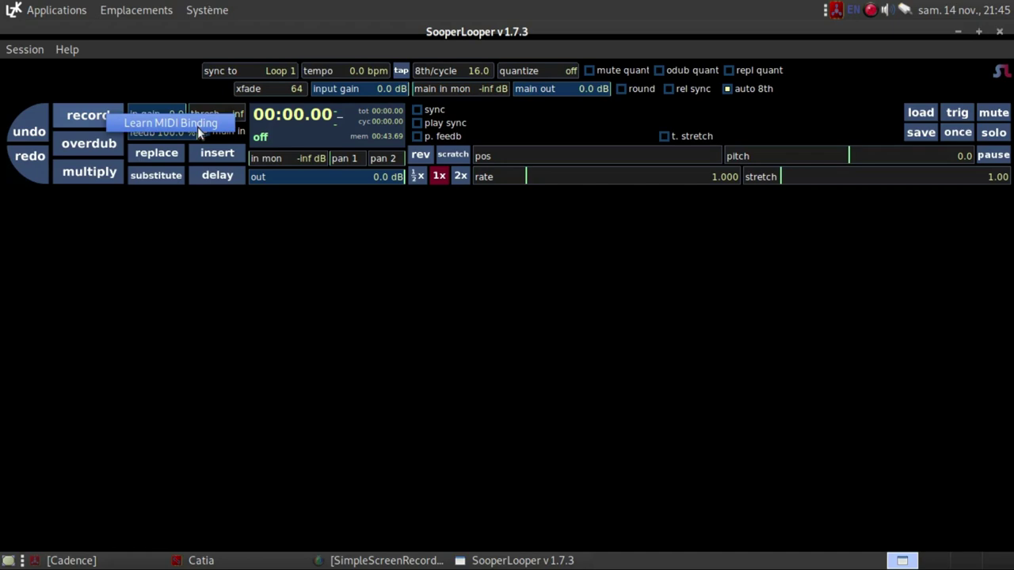
pyautogui.click(175, 361)
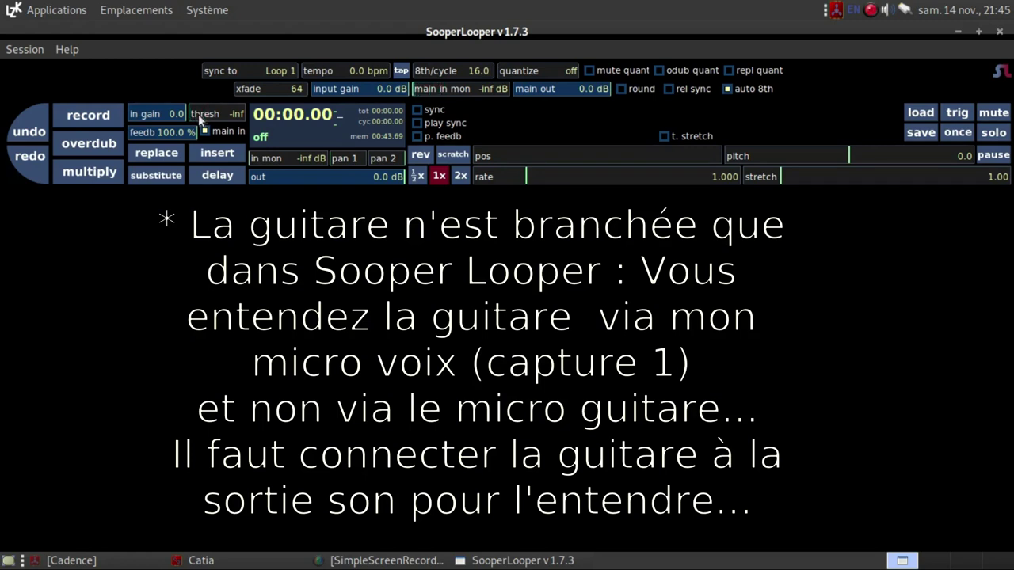
# Step: Switch to Catia and connect system capture_2 directly to system playback_1 and playback_2
pyautogui.click(249, 564)
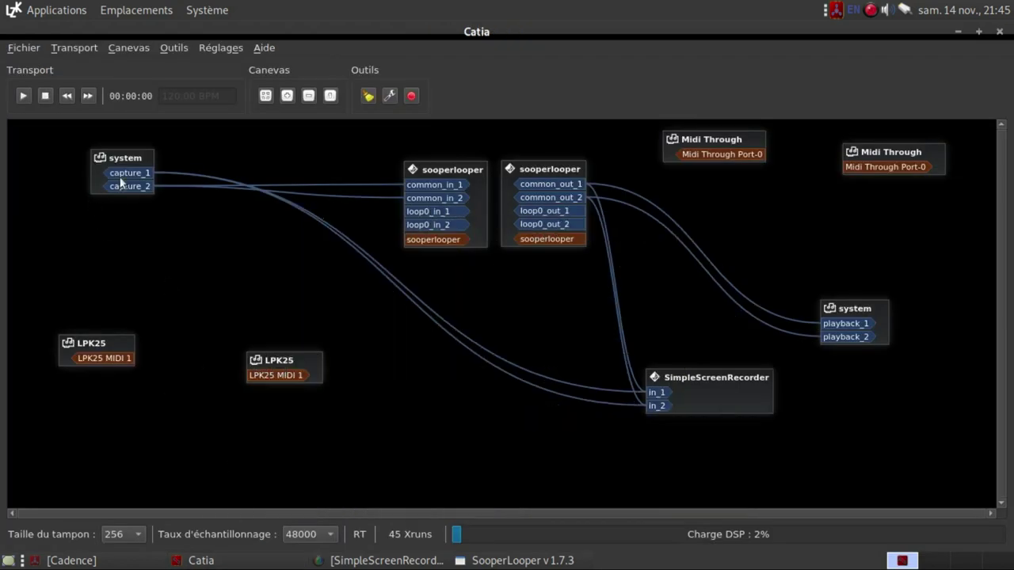
pyautogui.moveTo(142, 190); pyautogui.dragTo(829, 331)
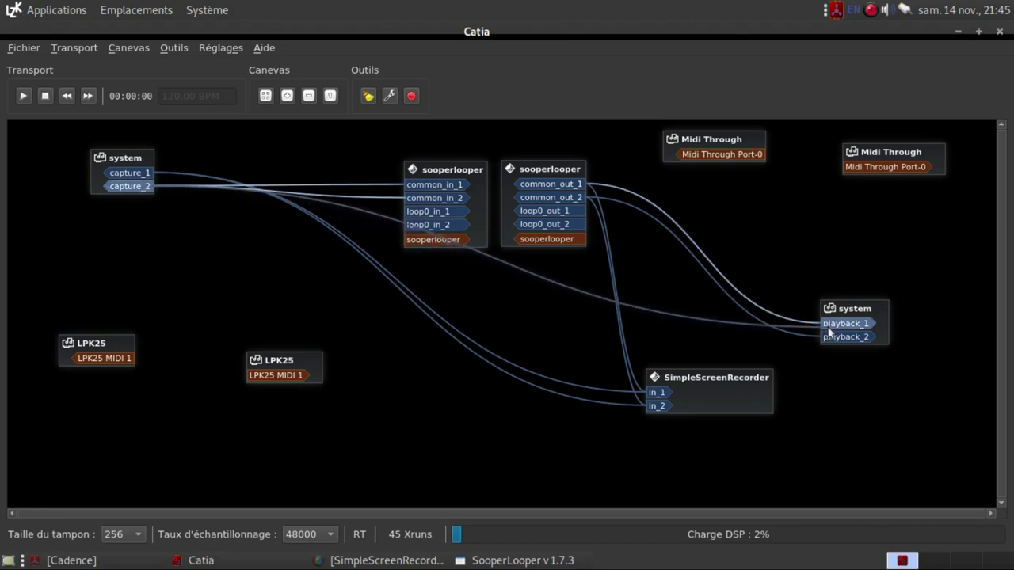
pyautogui.moveTo(147, 187); pyautogui.dragTo(832, 341)
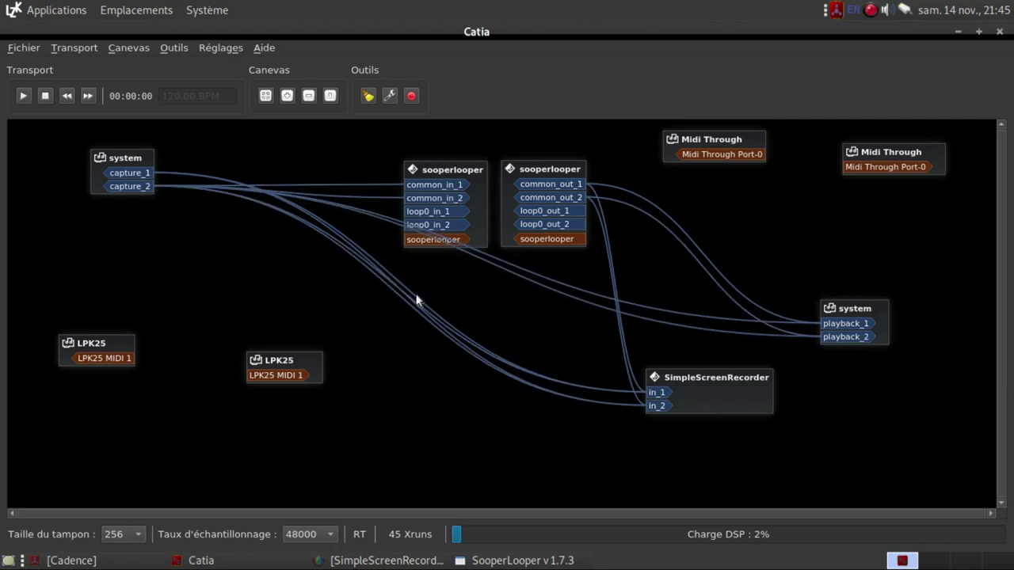
# Step: Switch to SooperLooper and record a loop of about 5.3 seconds
pyautogui.click(469, 561)
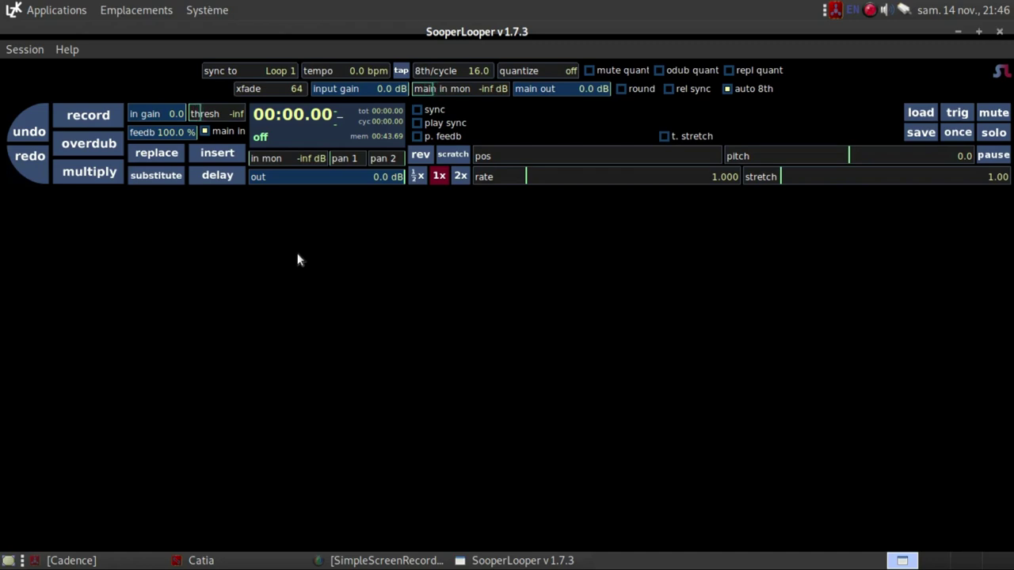
pyautogui.press('r')
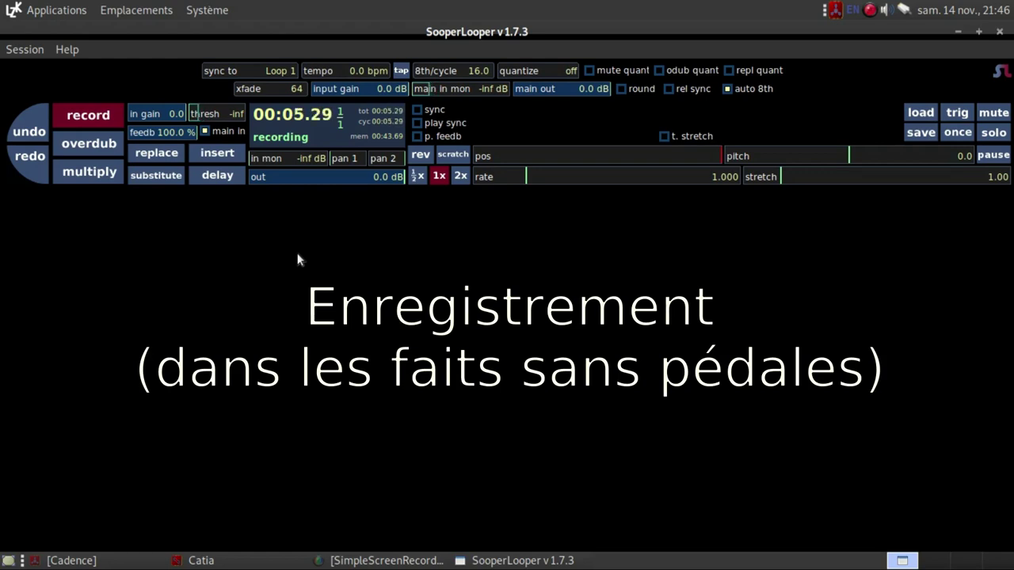
pyautogui.press('r')
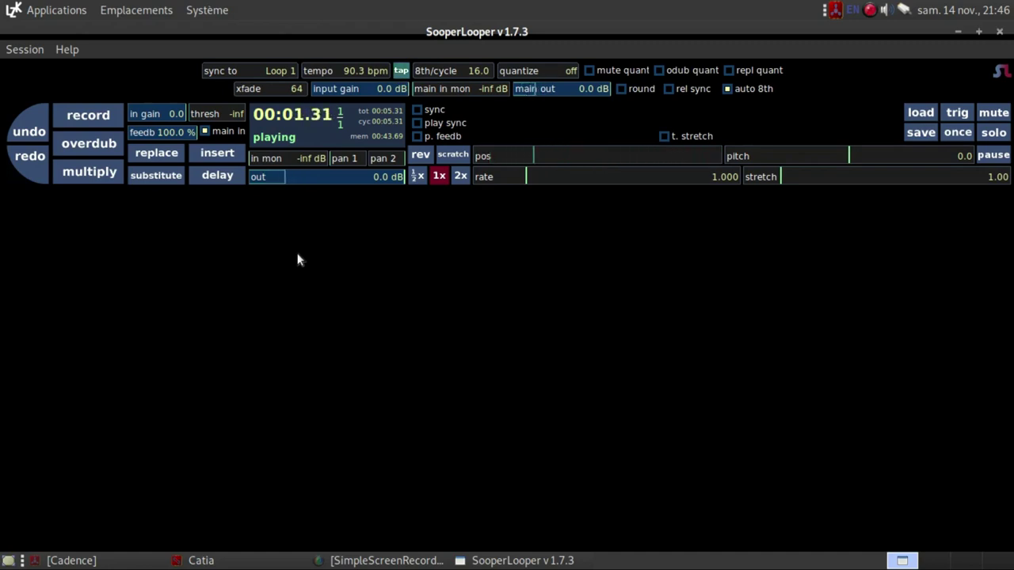
# Step: Pause the loop's playback and undo the recording
pyautogui.click(990, 156)
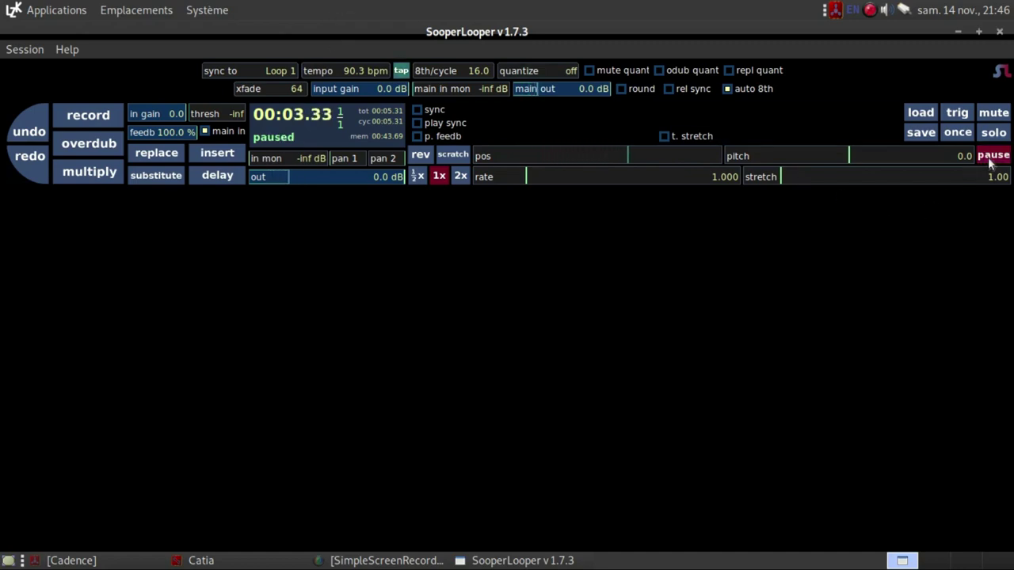
pyautogui.click(32, 130)
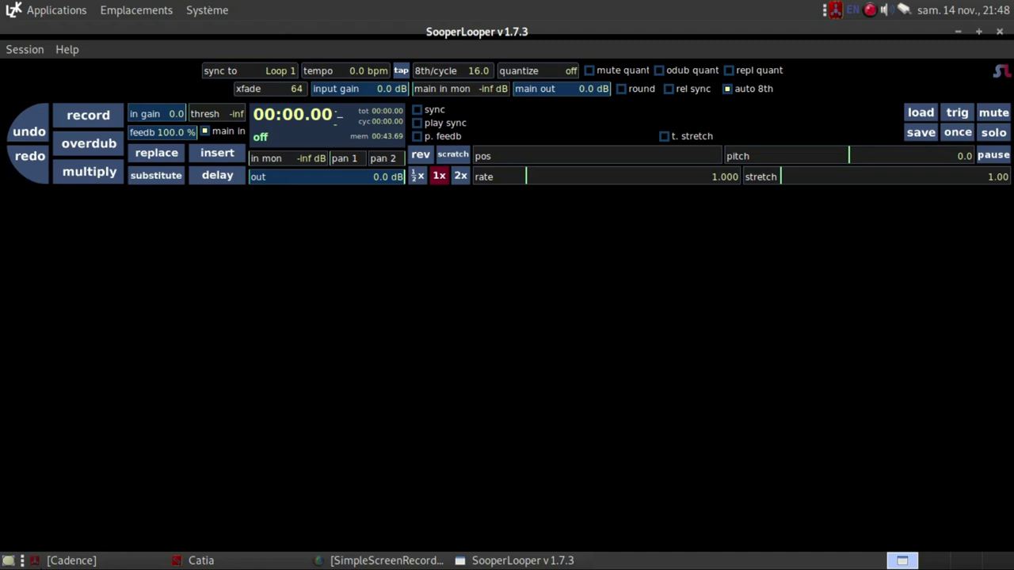
# Step: Launch the Hydrogen drum sequencer
pyautogui.click(36, 10)
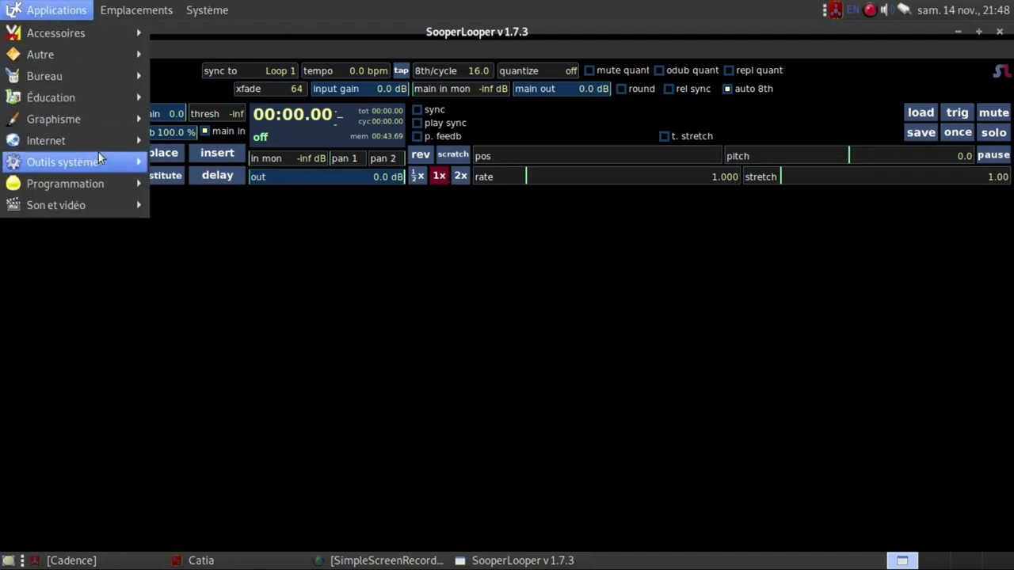
pyautogui.moveTo(102, 204)
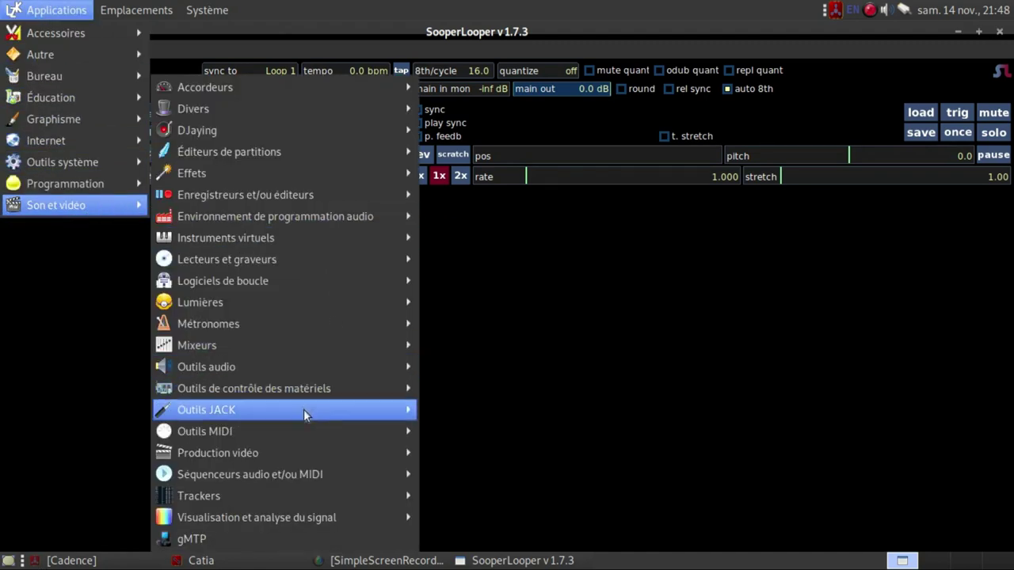
pyautogui.moveTo(309, 481)
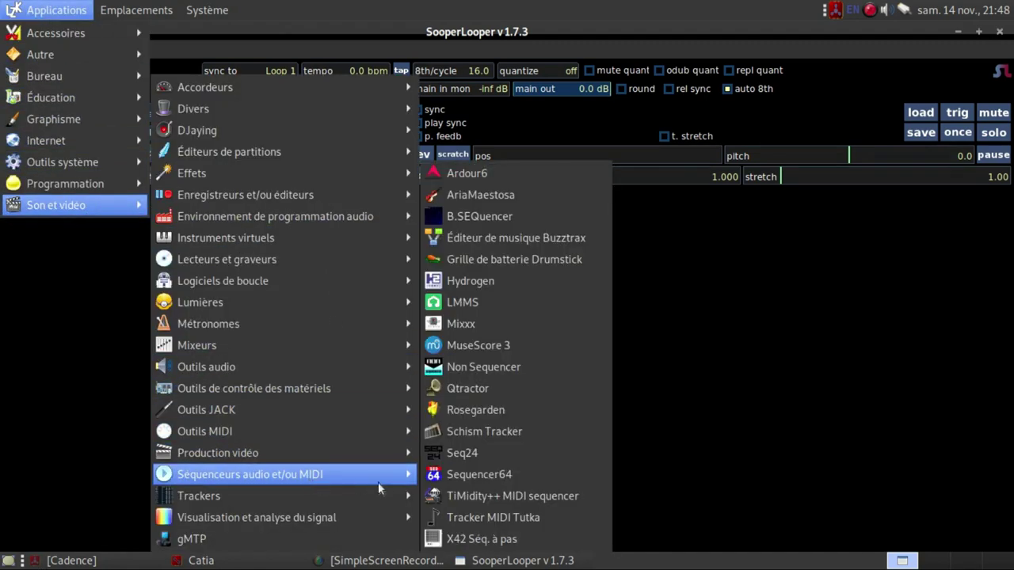
pyautogui.click(473, 287)
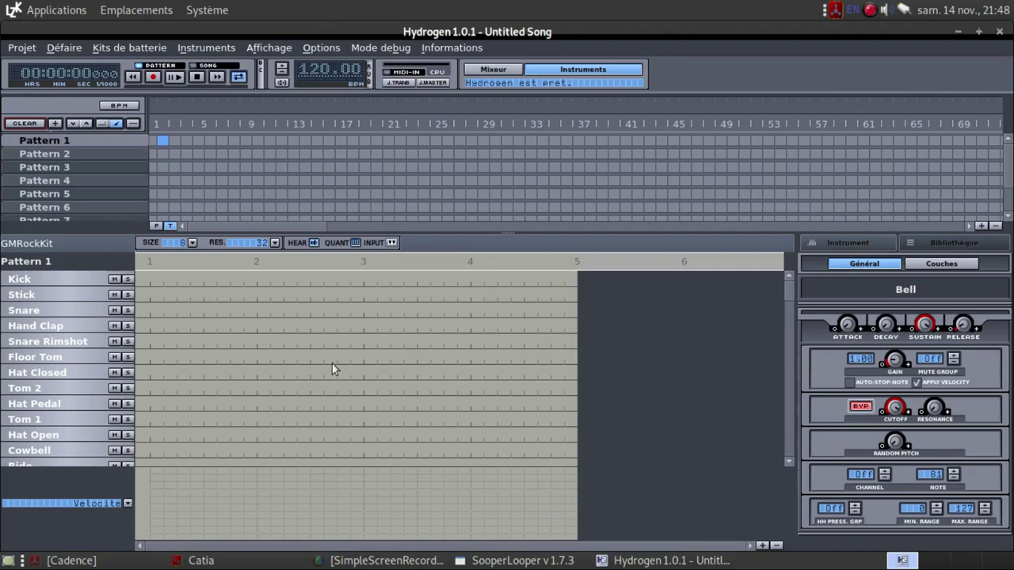
# Step: Set the song tempo to 90 BPM and preview the Kick sound
pyautogui.doubleClick(332, 71)
pyautogui.write('90')
pyautogui.press('Return')
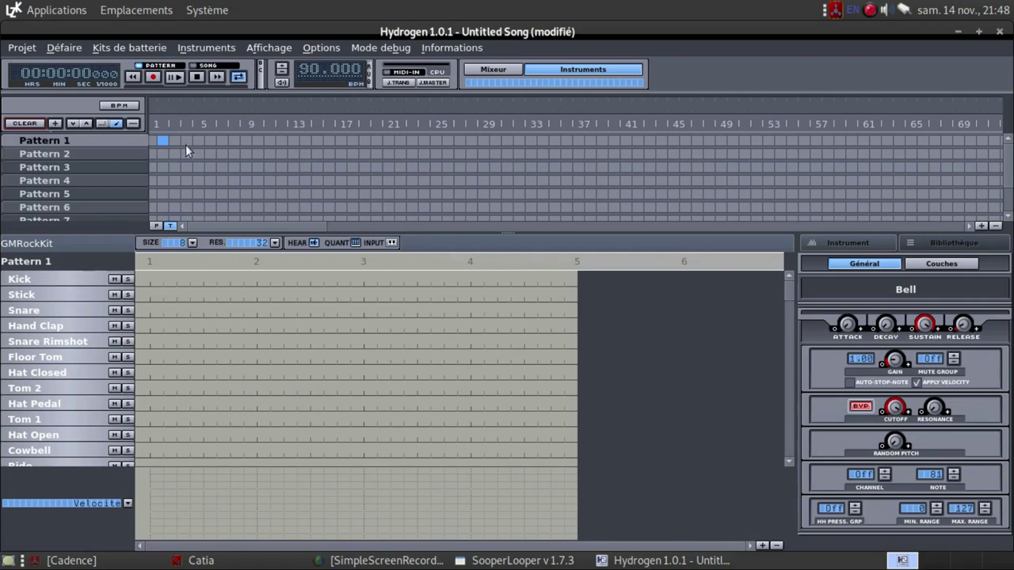
pyautogui.click(29, 278)
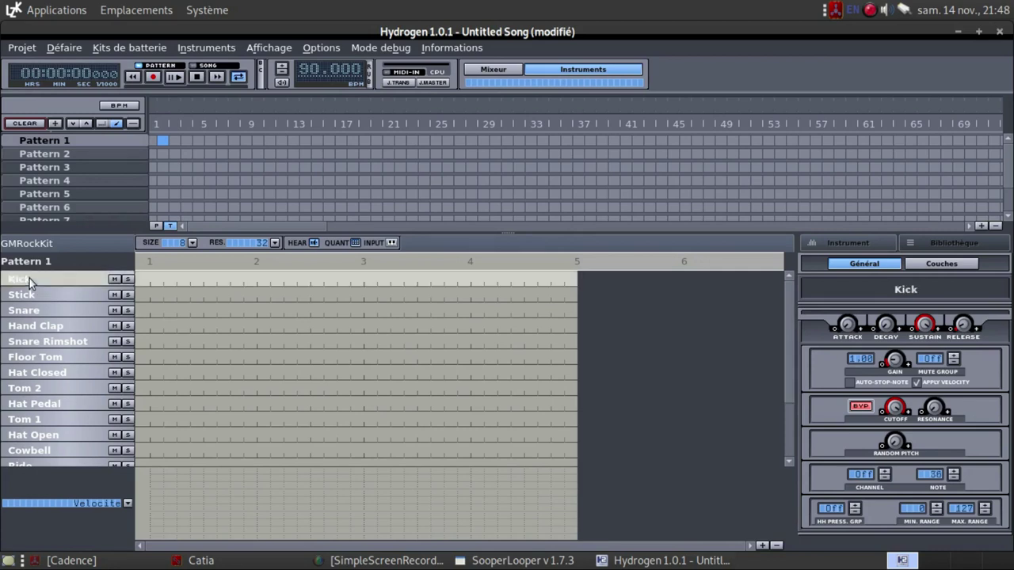
# Step: Move the Hydrogen box closer below the LPK25 boxes in Catia and return to Hydrogen
pyautogui.click(222, 560)
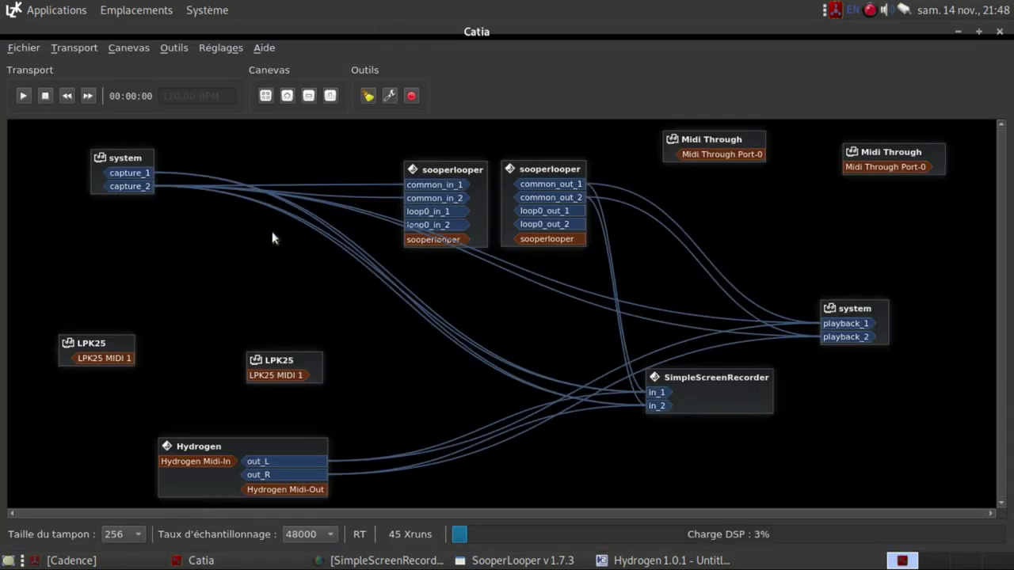
pyautogui.moveTo(297, 443); pyautogui.dragTo(260, 430)
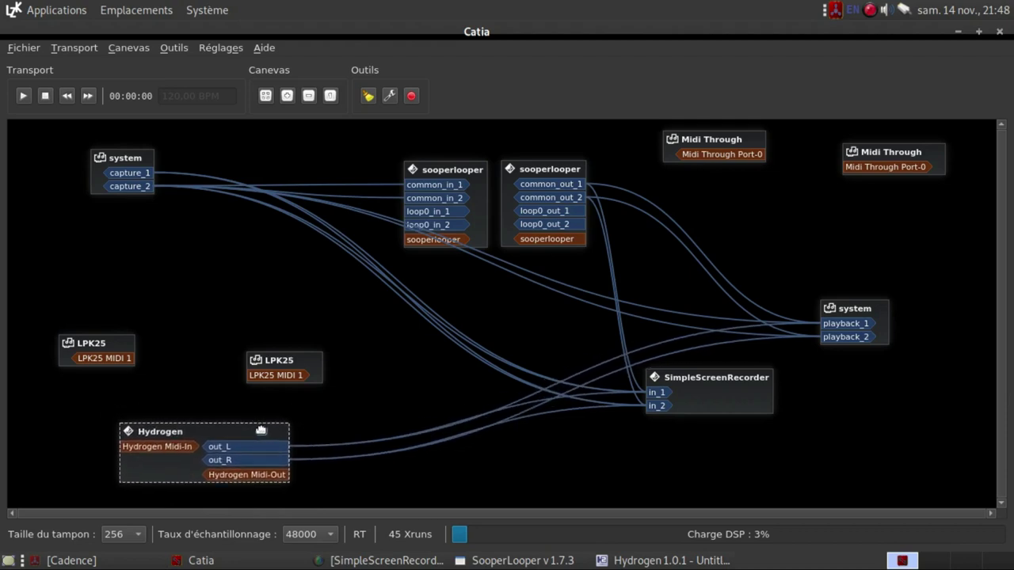
pyautogui.click(626, 561)
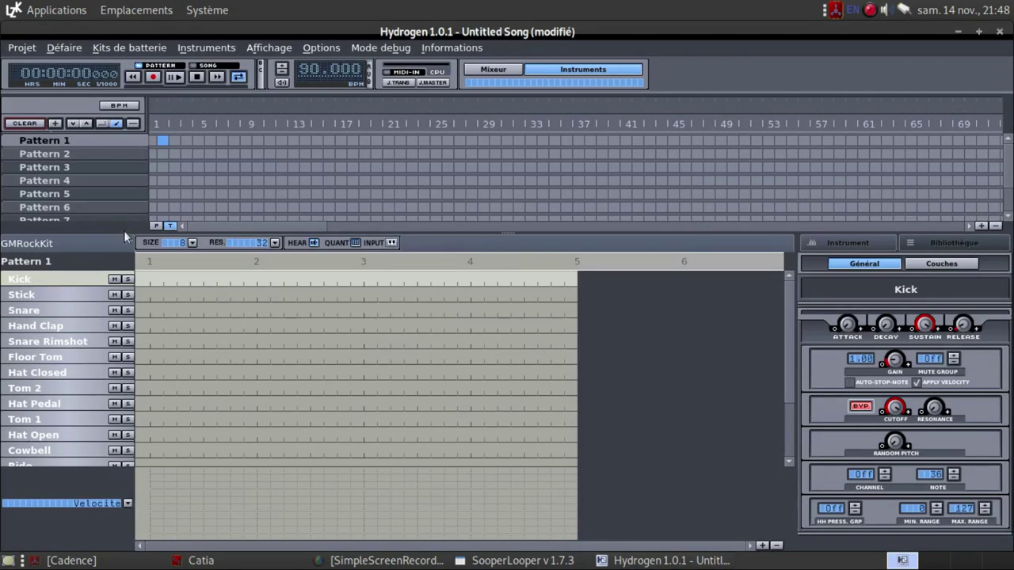
# Step: Preview the Stick, Snare, Hand Clap, Floor Tom, Hat Closed and Tom 2 sounds
pyautogui.click(29, 294)
pyautogui.click(34, 310)
pyautogui.click(42, 330)
pyautogui.click(51, 357)
pyautogui.click(56, 372)
pyautogui.click(59, 388)
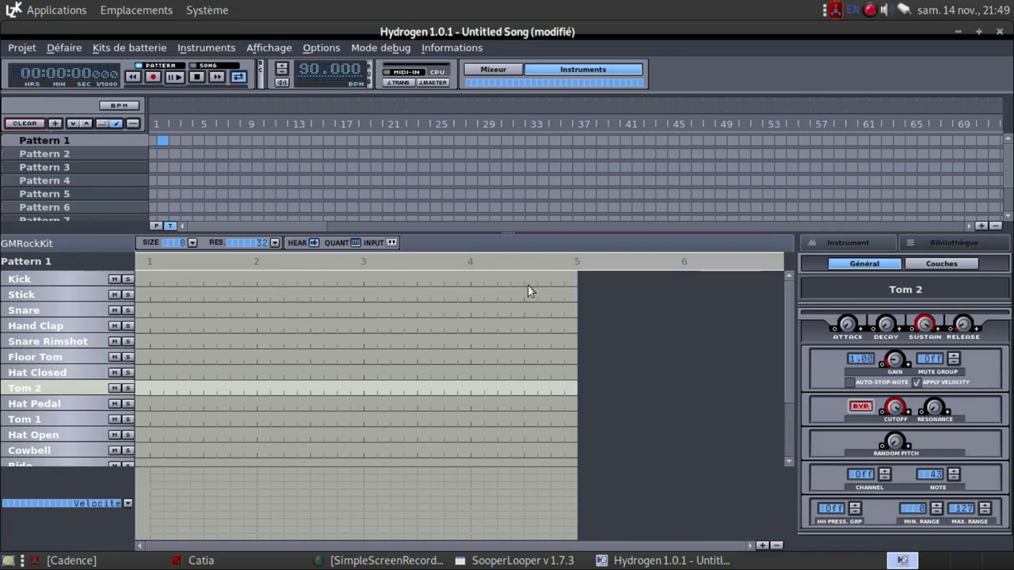
# Step: Program Pattern 1 with Kick on beats 1 and 3 and Stick on beats 2 and 4, and play it once as a check
pyautogui.click(149, 280)
pyautogui.click(257, 294)
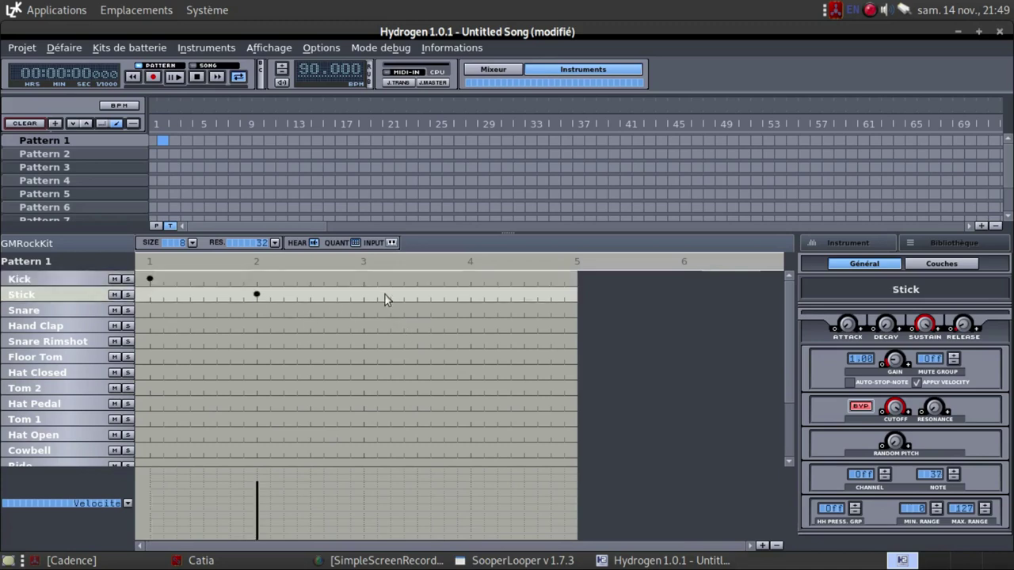
pyautogui.click(364, 279)
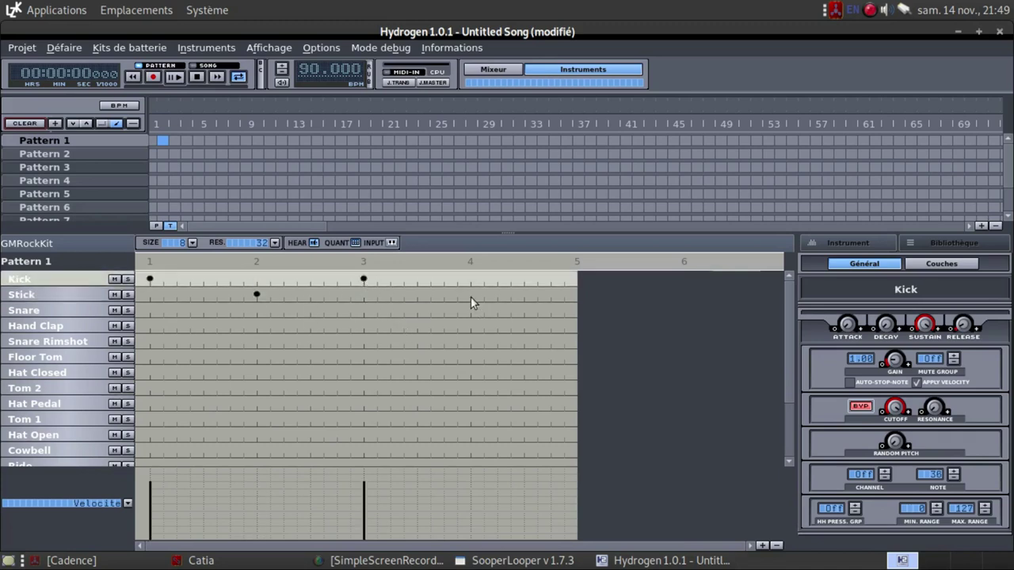
pyautogui.click(471, 294)
pyautogui.click(173, 80)
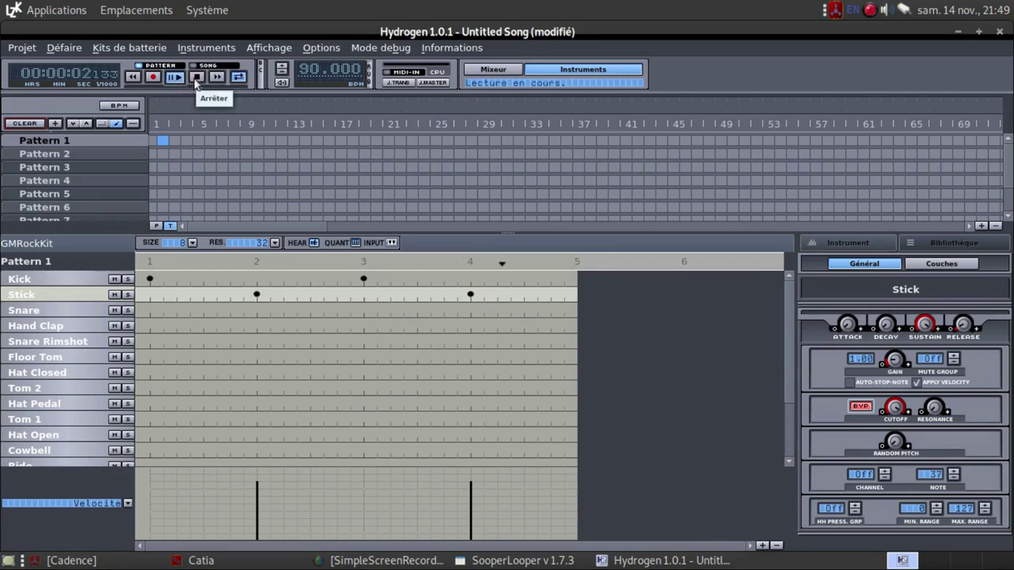
pyautogui.click(198, 78)
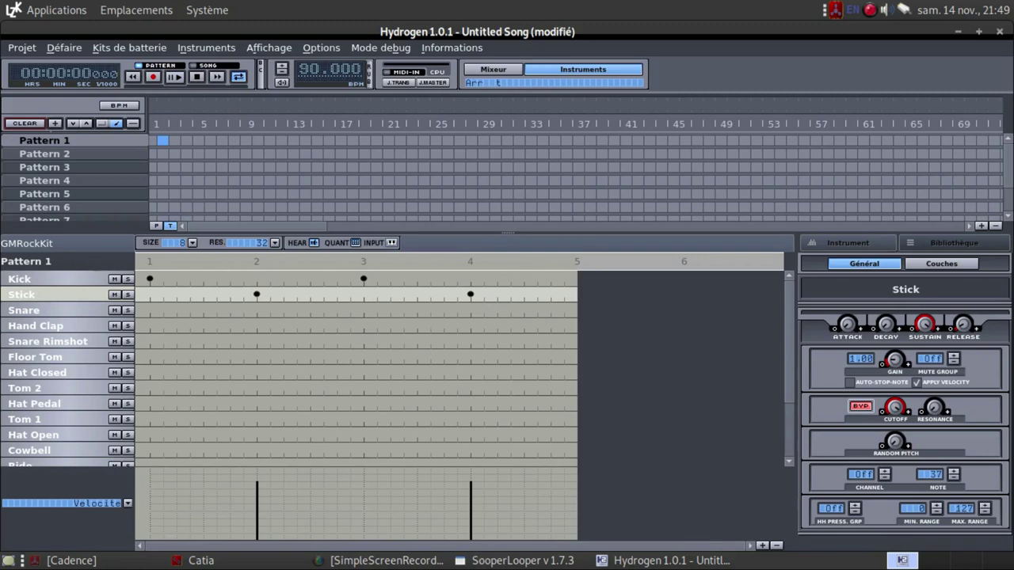
# Step: Save the Hydrogen song and, in SooperLooper, set the sync source to Jack/Host
pyautogui.hotkey('ctrl', 's')
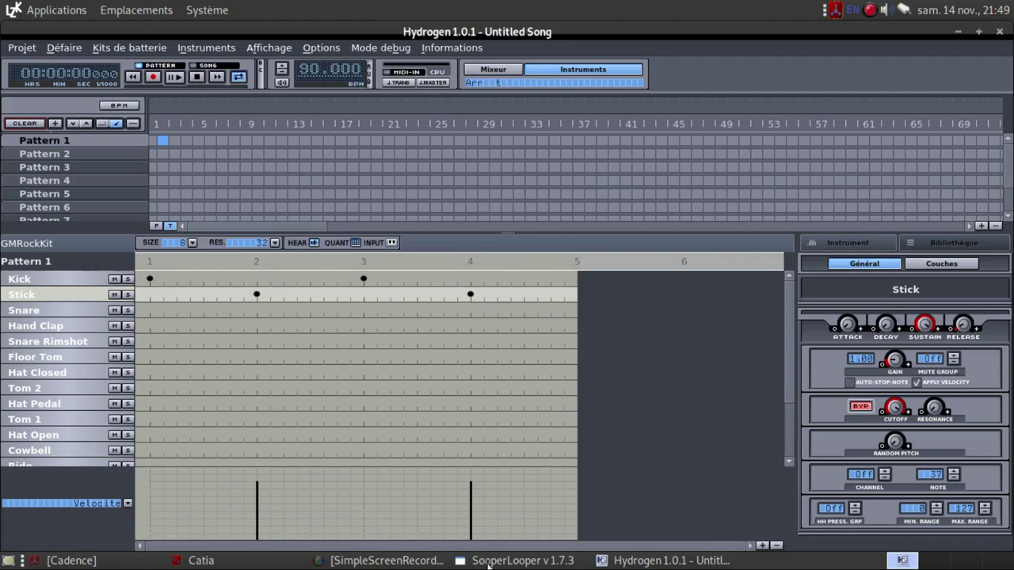
pyautogui.click(241, 564)
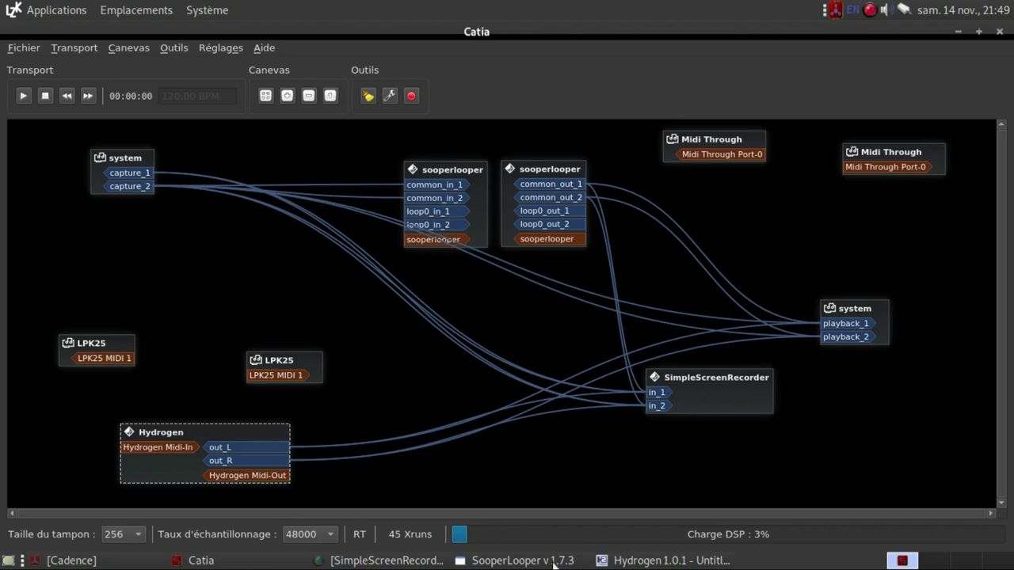
pyautogui.click(508, 561)
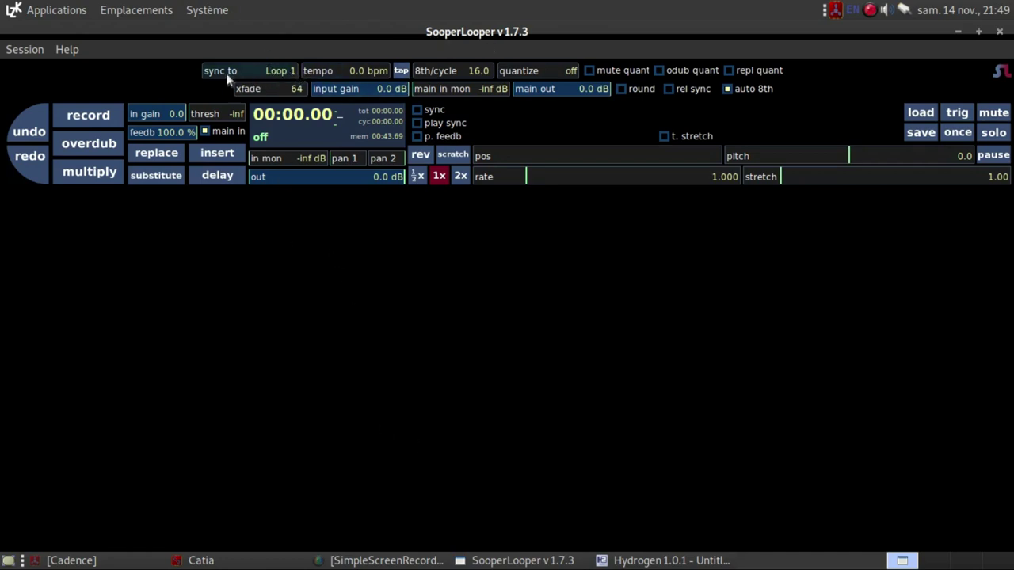
pyautogui.click(274, 72)
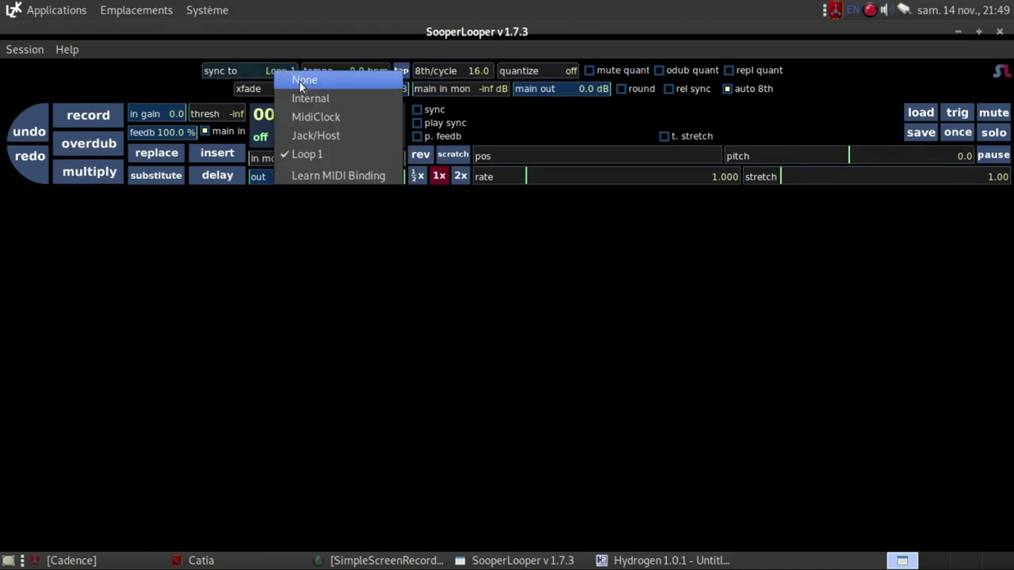
pyautogui.click(321, 135)
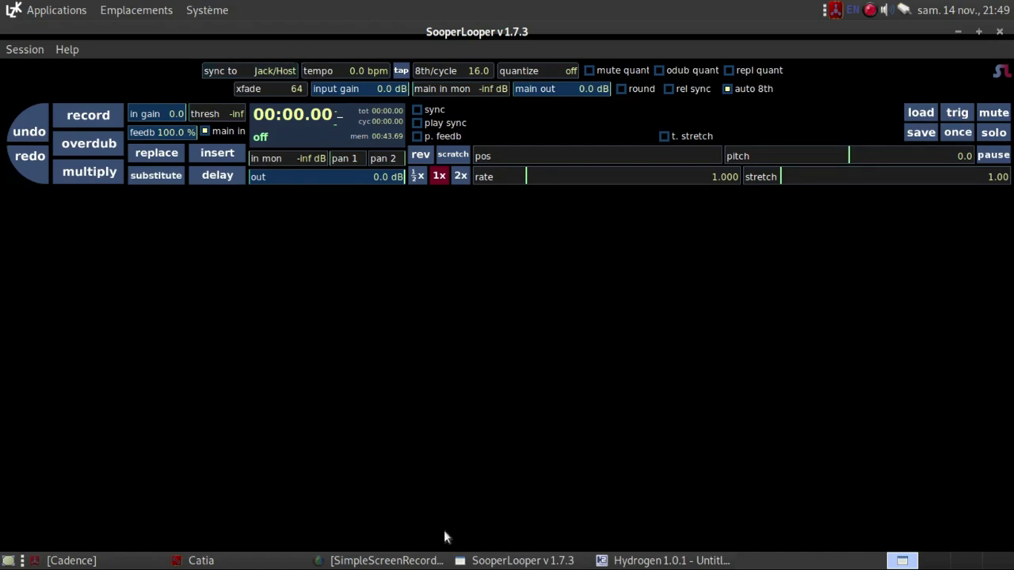
# Step: Hide Catia, enable JACK transport and JACK master in Hydrogen, and return to SooperLooper
pyautogui.click(233, 563)
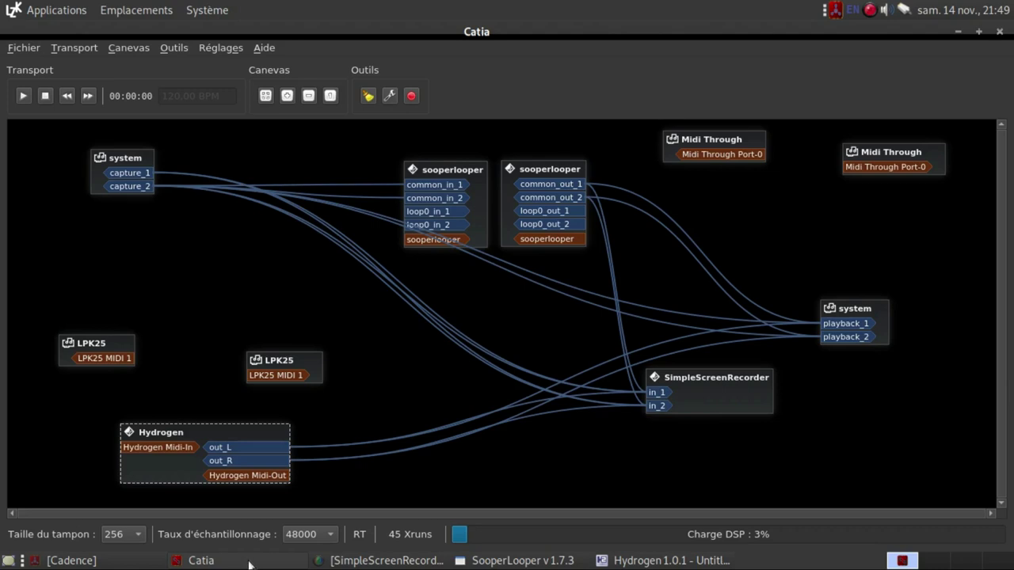
pyautogui.click(249, 562)
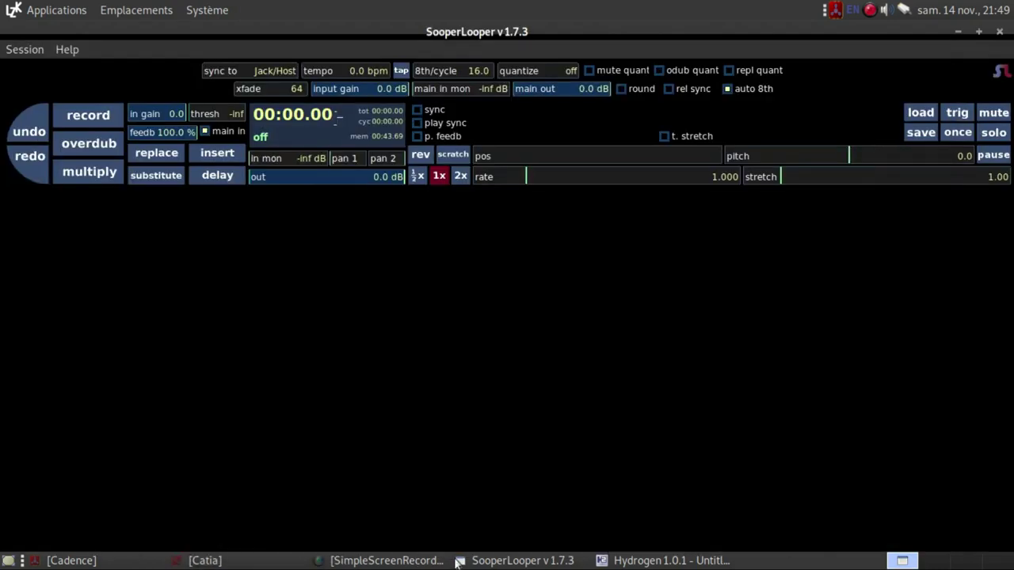
pyautogui.click(644, 562)
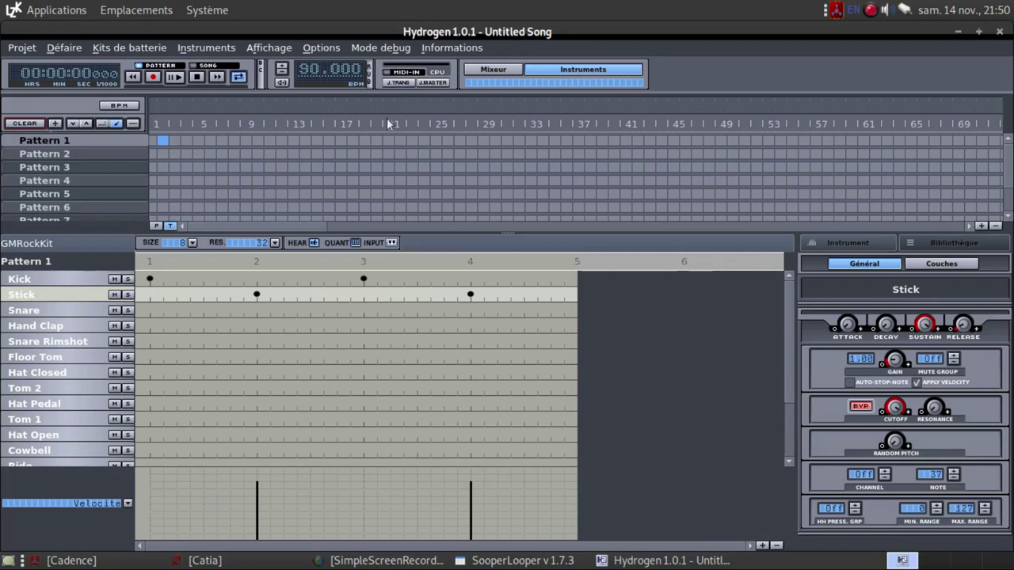
pyautogui.click(399, 82)
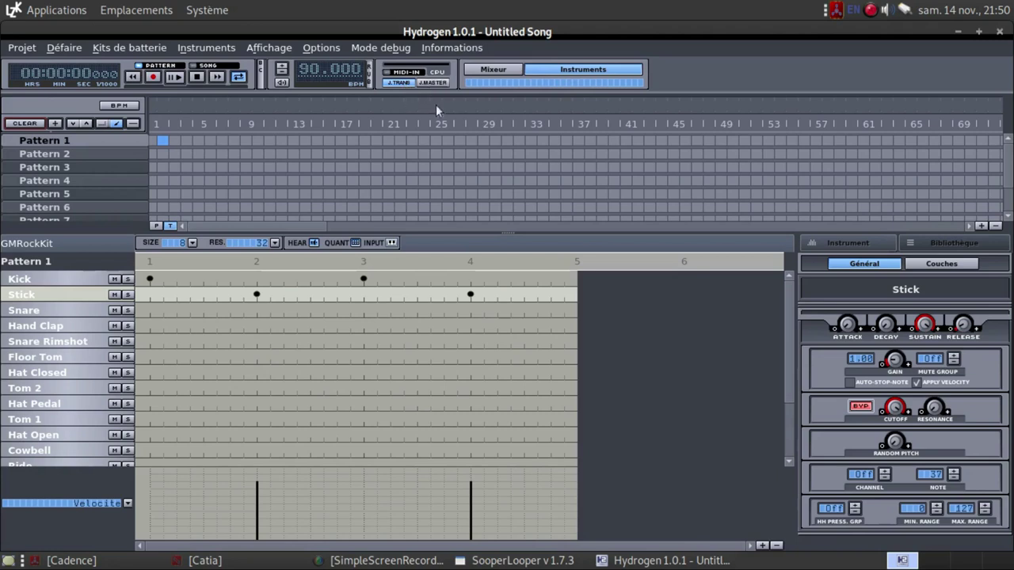
pyautogui.click(433, 84)
pyautogui.click(520, 561)
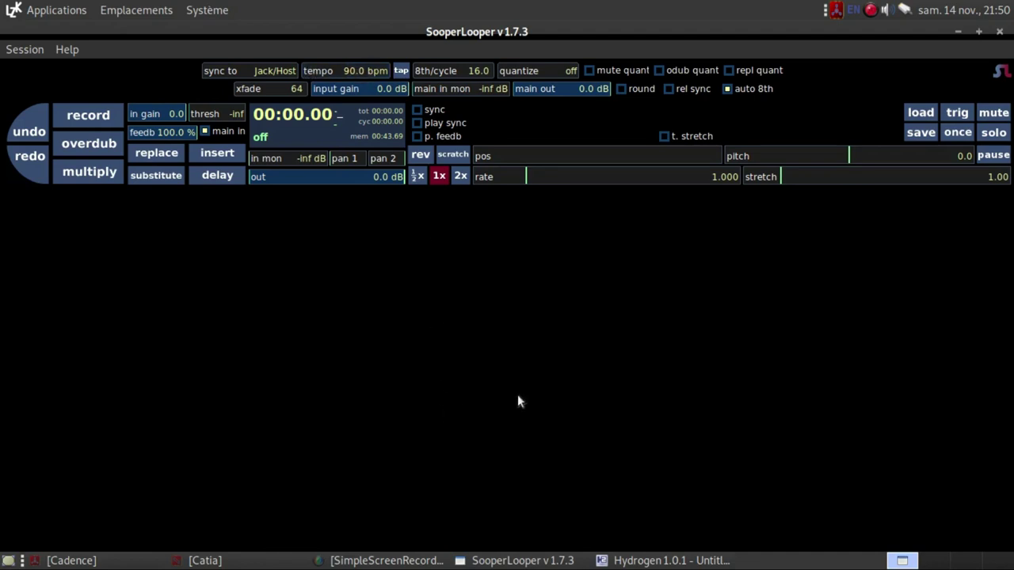
# Step: Try to set SooperLooper's tempo to 100 bpm
pyautogui.rightClick(351, 70)
pyautogui.click(374, 85)
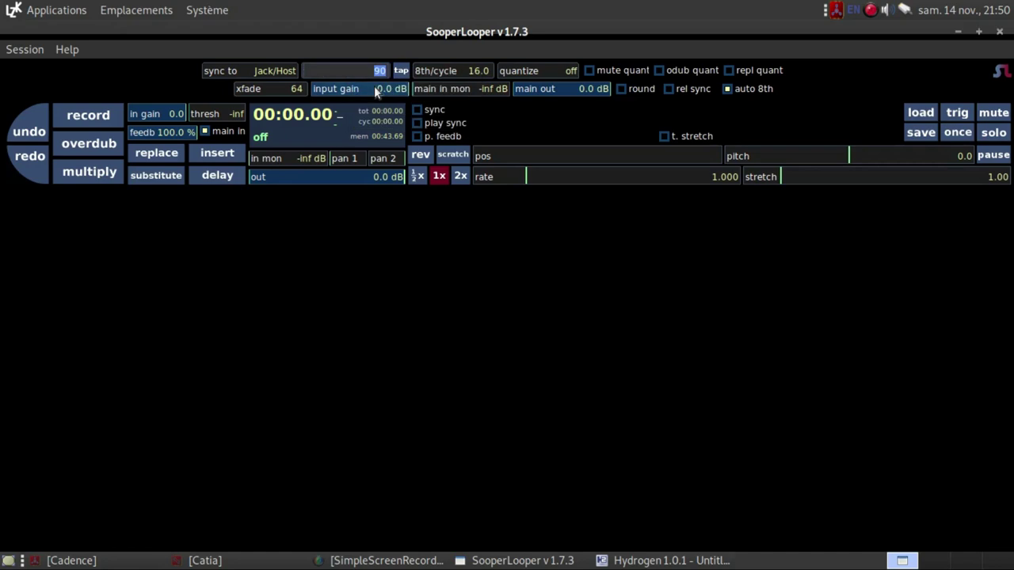
pyautogui.write('100')
pyautogui.press('Return')
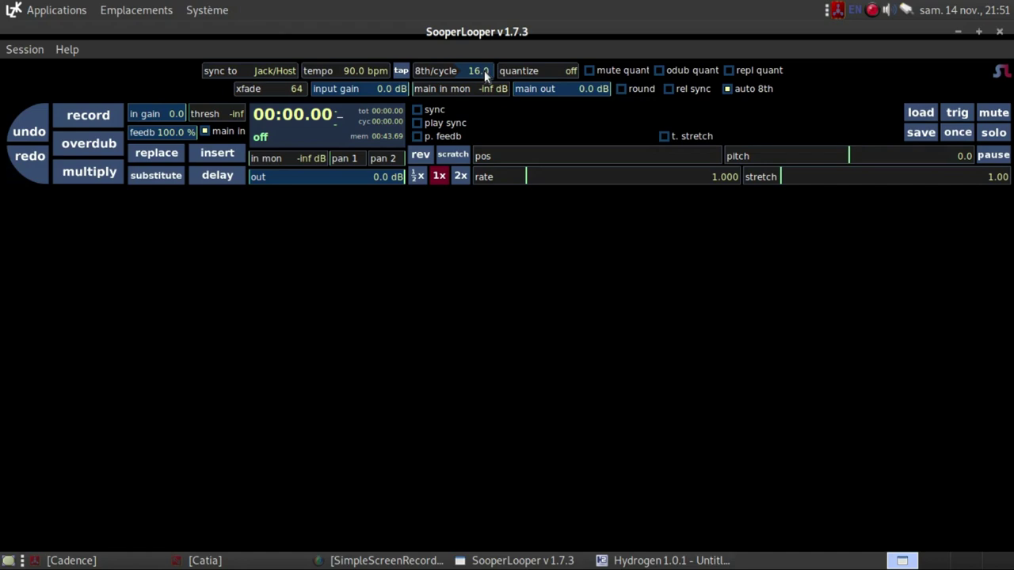
# Step: Set SooperLooper's quantize to cycle and enable sync and play sync for the loop
pyautogui.click(570, 75)
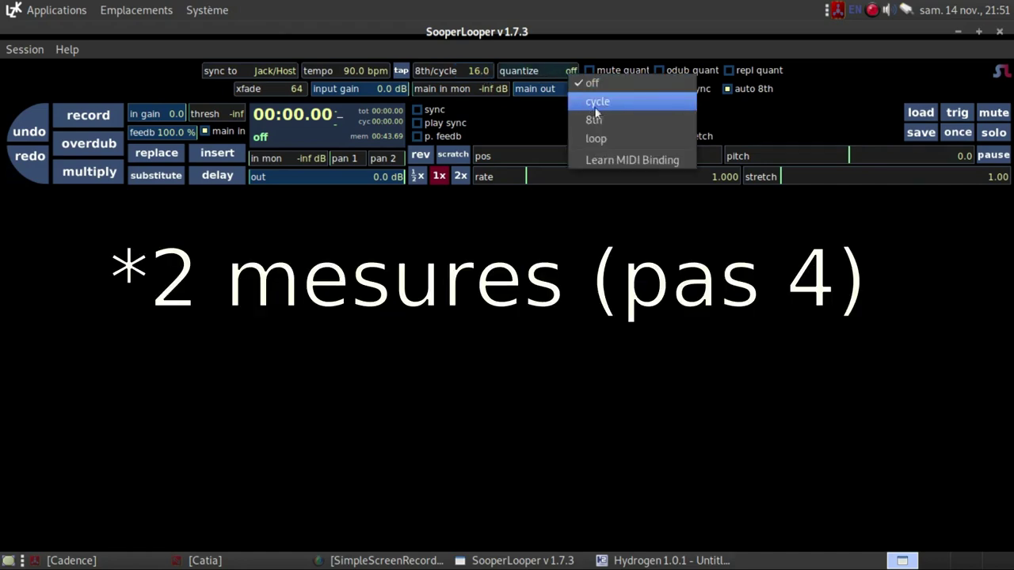
pyautogui.click(547, 74)
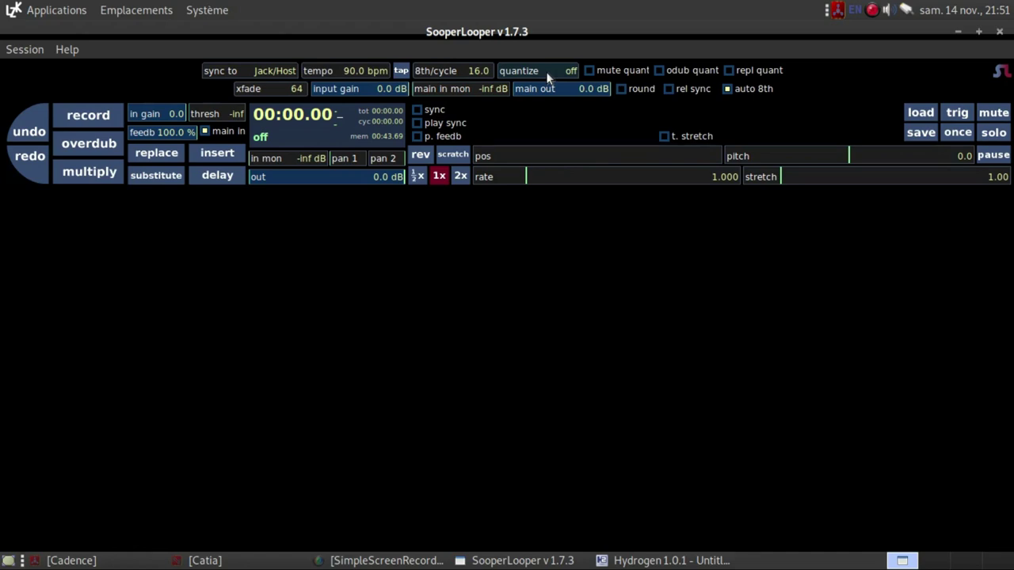
pyautogui.click(545, 71)
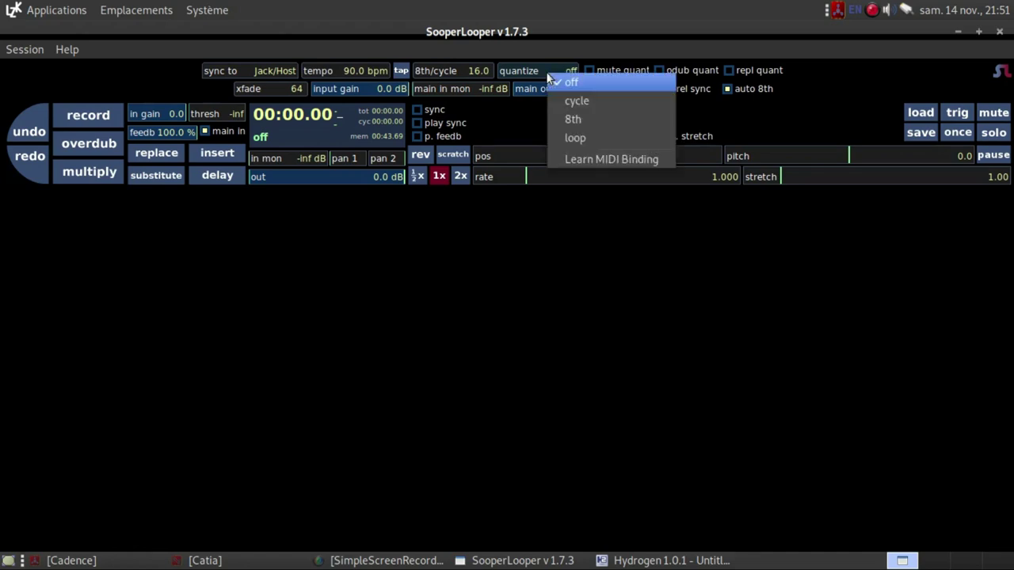
pyautogui.click(582, 102)
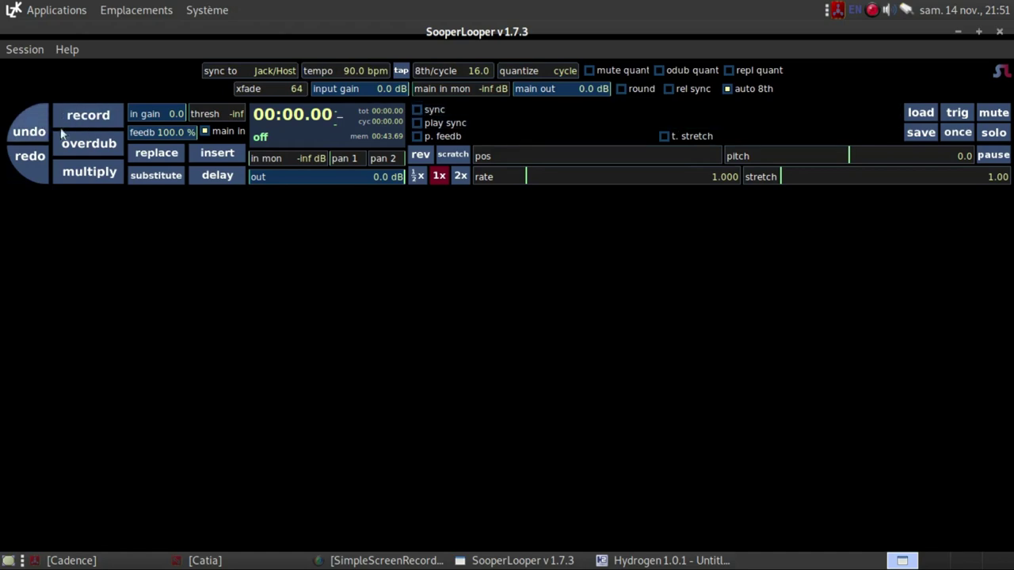
pyautogui.click(419, 125)
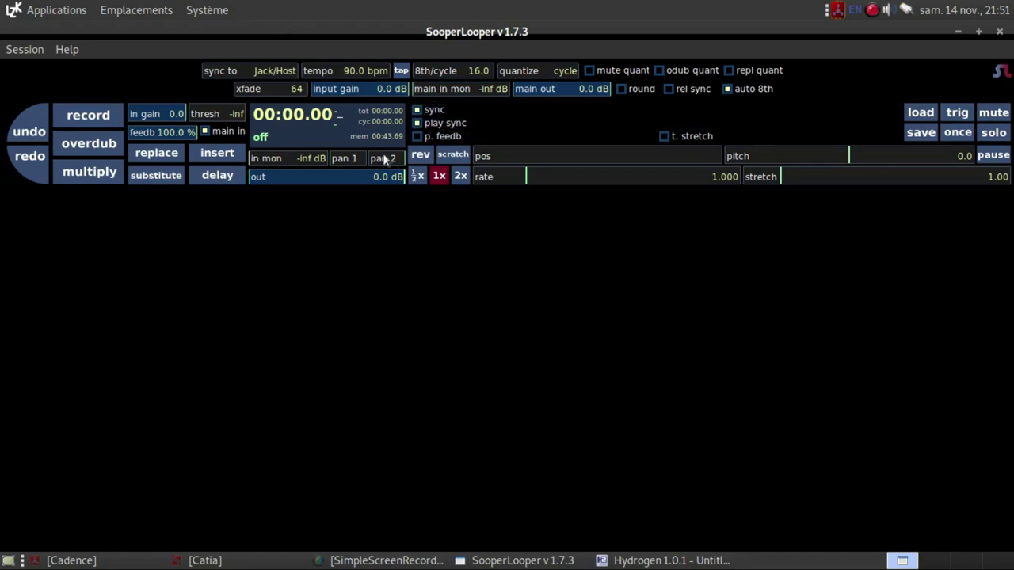
# Step: Arm recording on the loop and move the Hydrogen window below SooperLooper's loop controls so both are visible
pyautogui.click(93, 114)
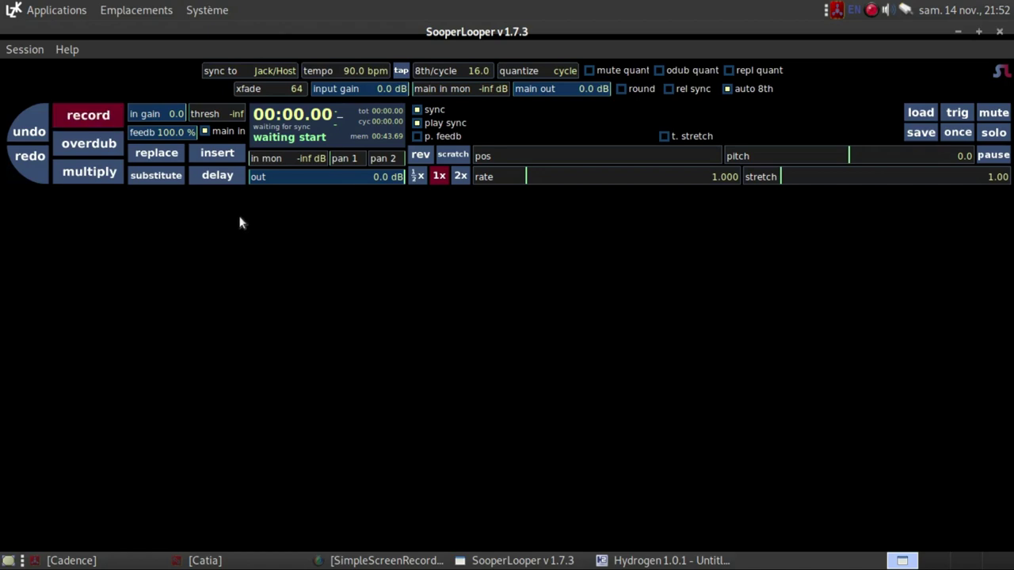
pyautogui.click(643, 562)
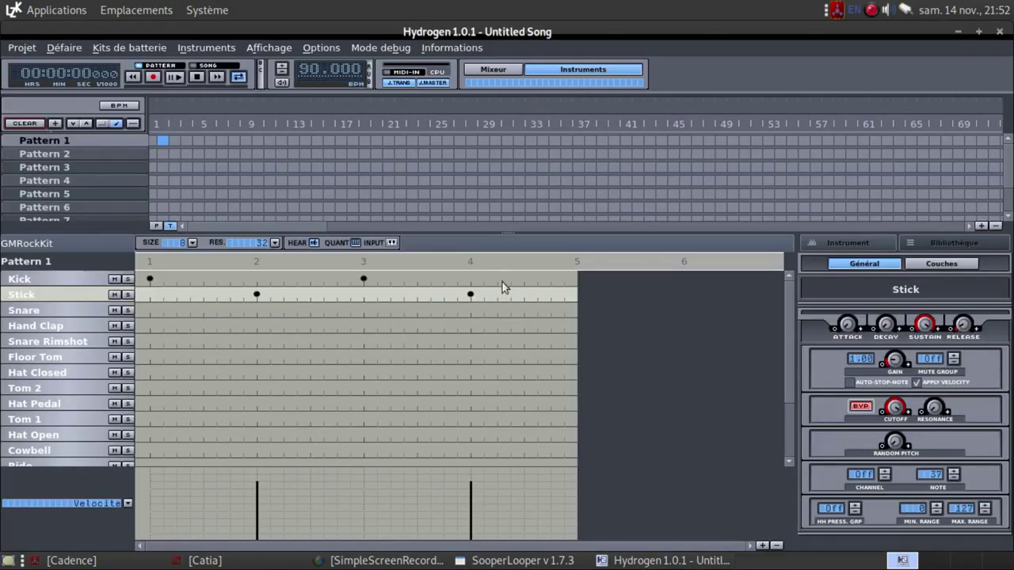
pyautogui.click(979, 32)
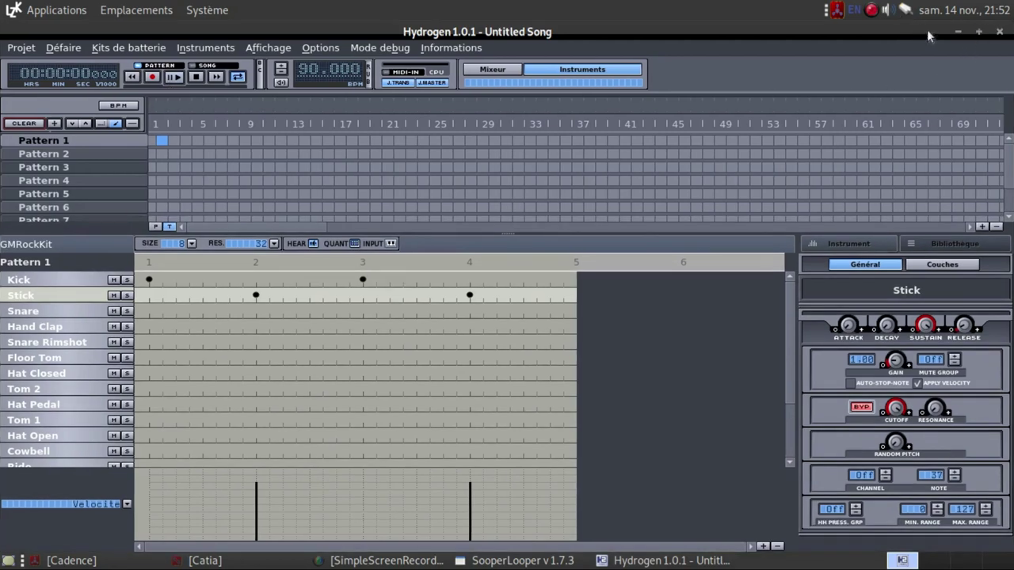
pyautogui.moveTo(841, 34); pyautogui.dragTo(830, 242)
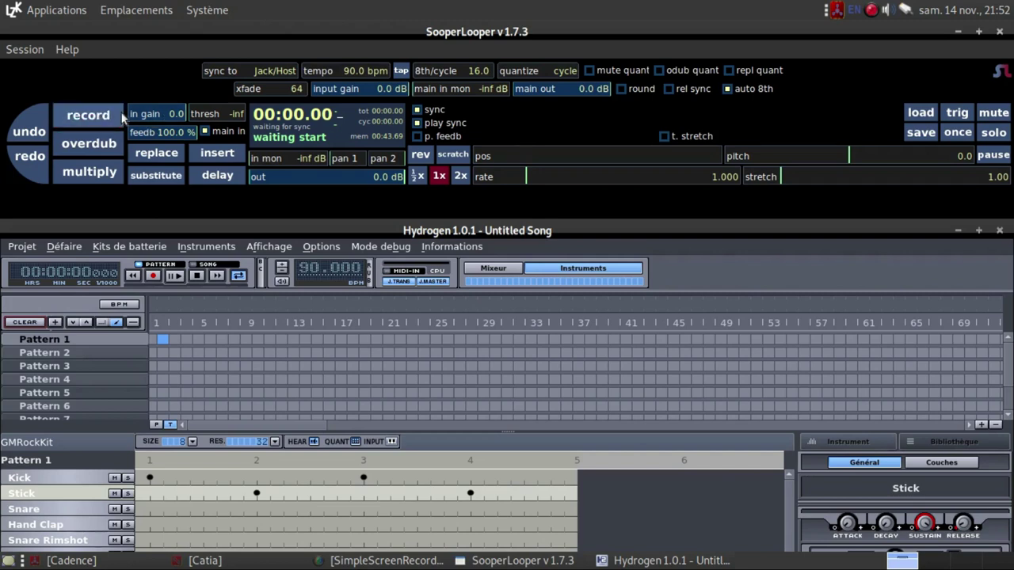
# Step: Record a silent two-measure loop in SooperLooper while Hydrogen plays, and stop Hydrogen's playback
pyautogui.click(176, 278)
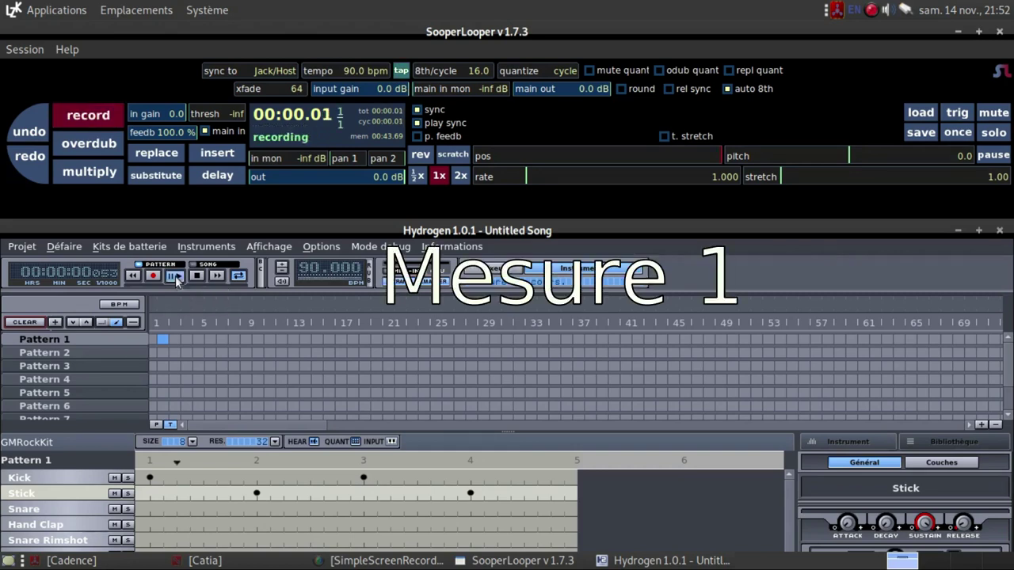
pyautogui.click(99, 117)
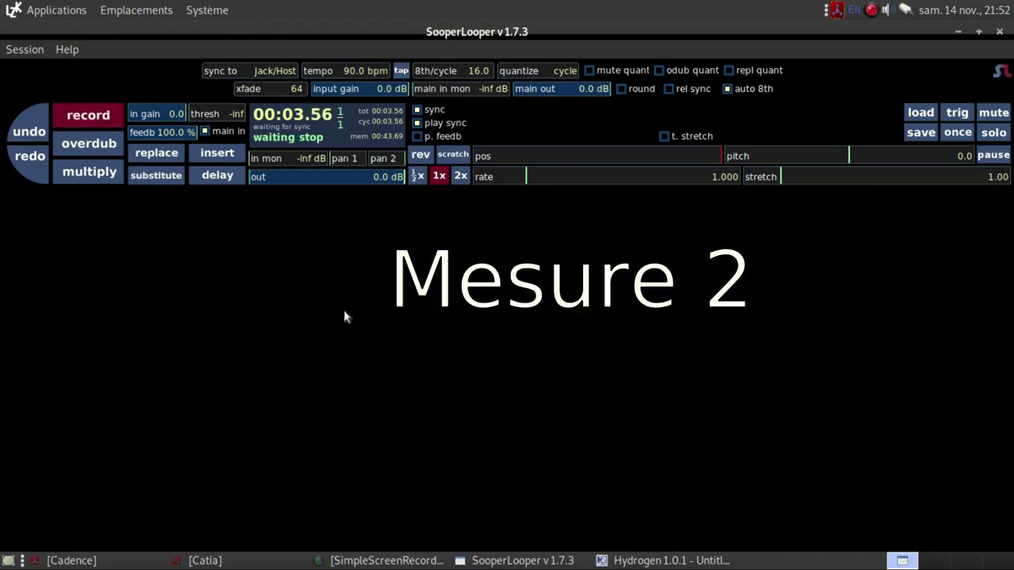
pyautogui.click(687, 561)
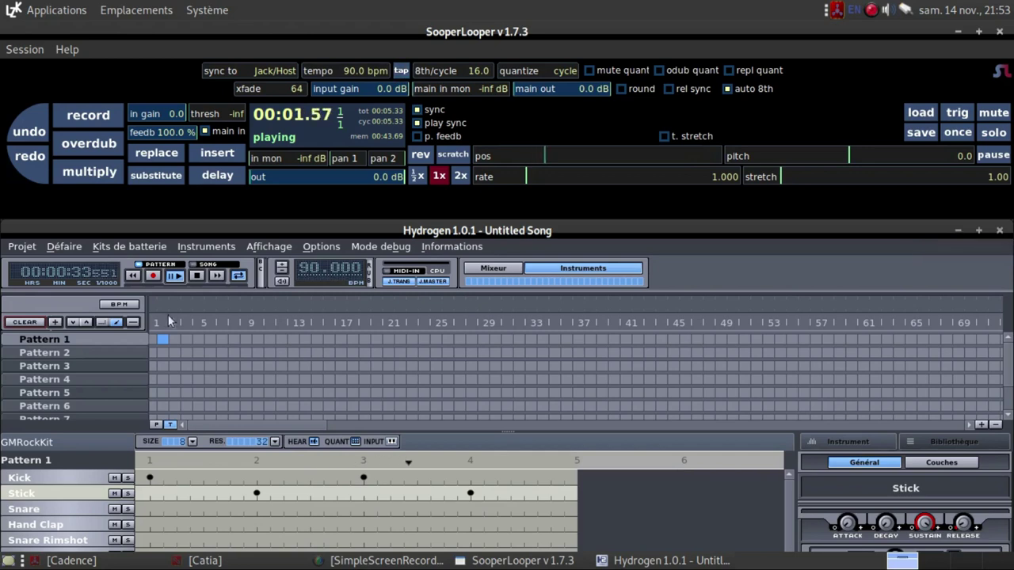
pyautogui.click(195, 276)
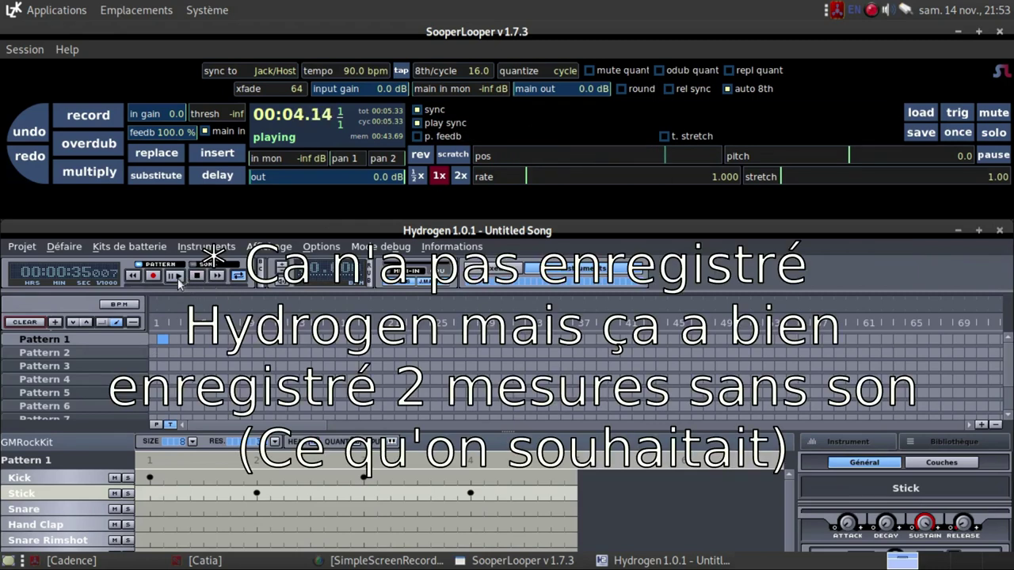
# Step: Pause the loop, arm its trigger, and start Hydrogen's playback so both run in sync
pyautogui.click(995, 156)
pyautogui.click(648, 561)
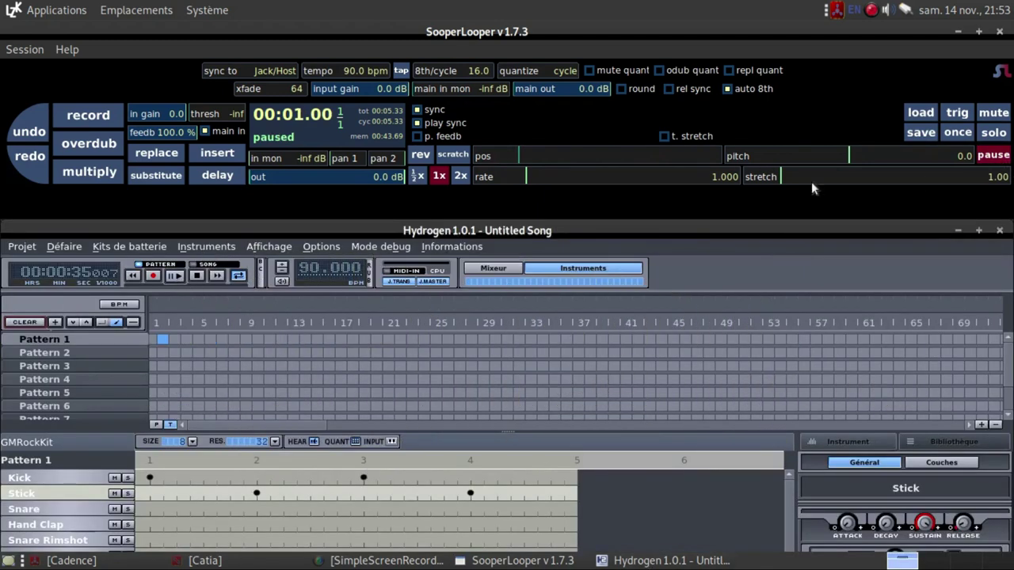
pyautogui.click(954, 115)
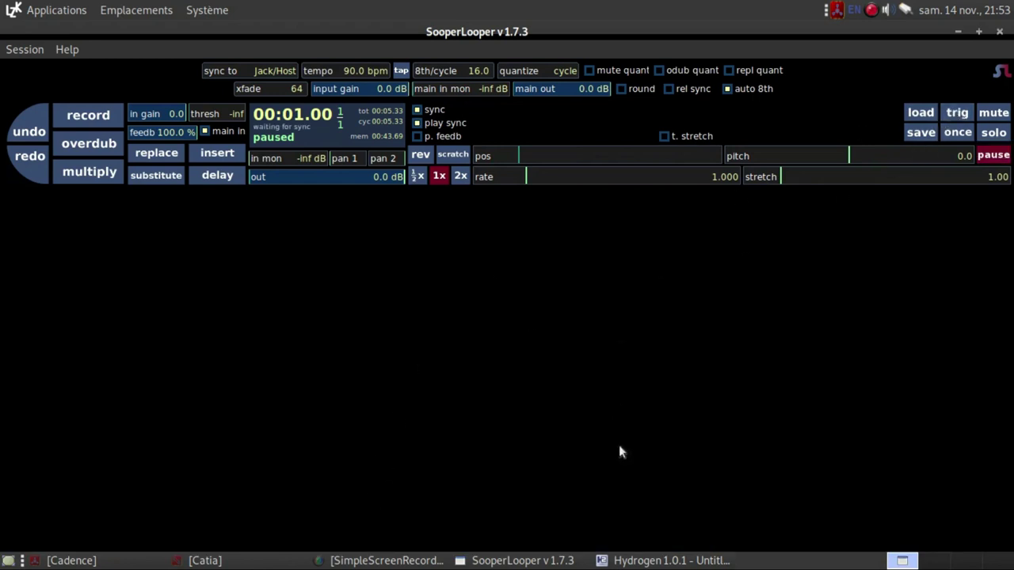
pyautogui.click(656, 561)
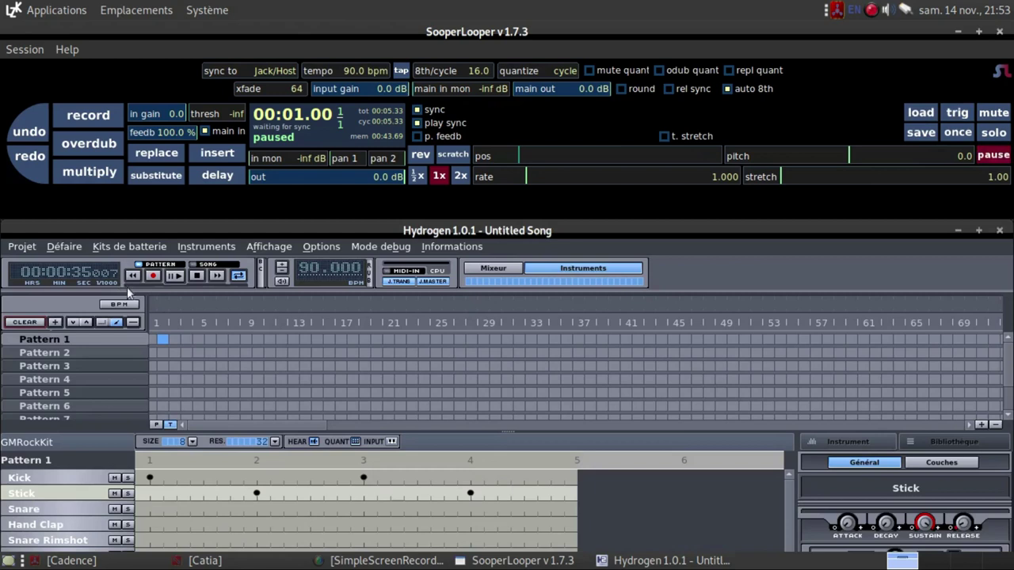
pyautogui.click(176, 275)
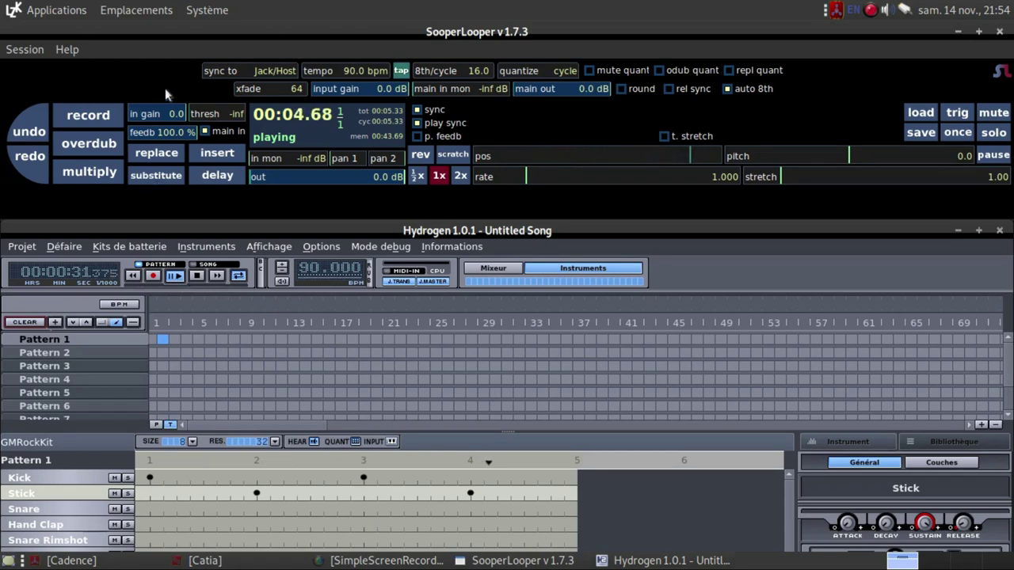
# Step: Overdub two guitar passes onto the playing loop in SooperLooper, ending the overdub after each pass
pyautogui.click(254, 27)
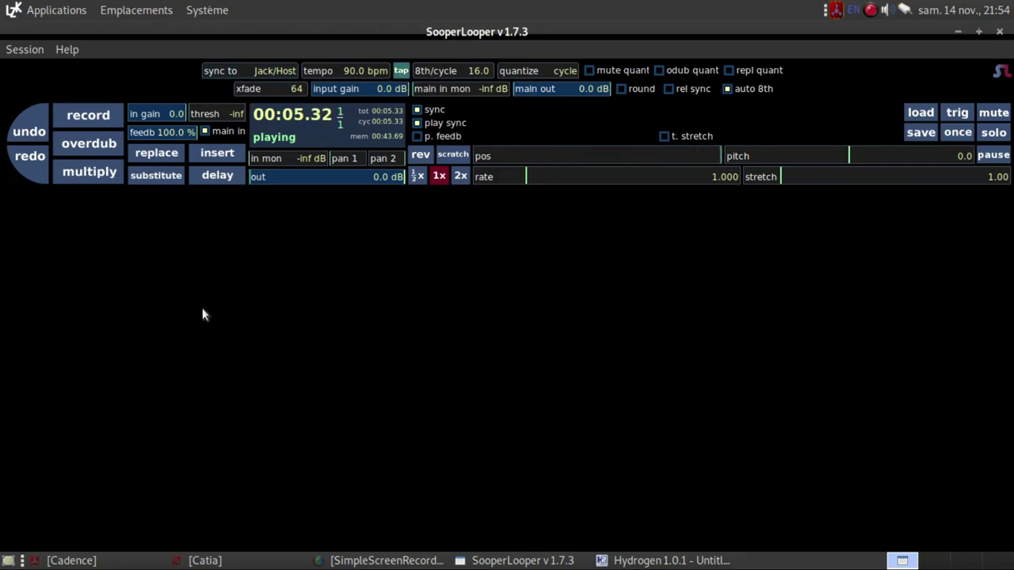
pyautogui.press('o')
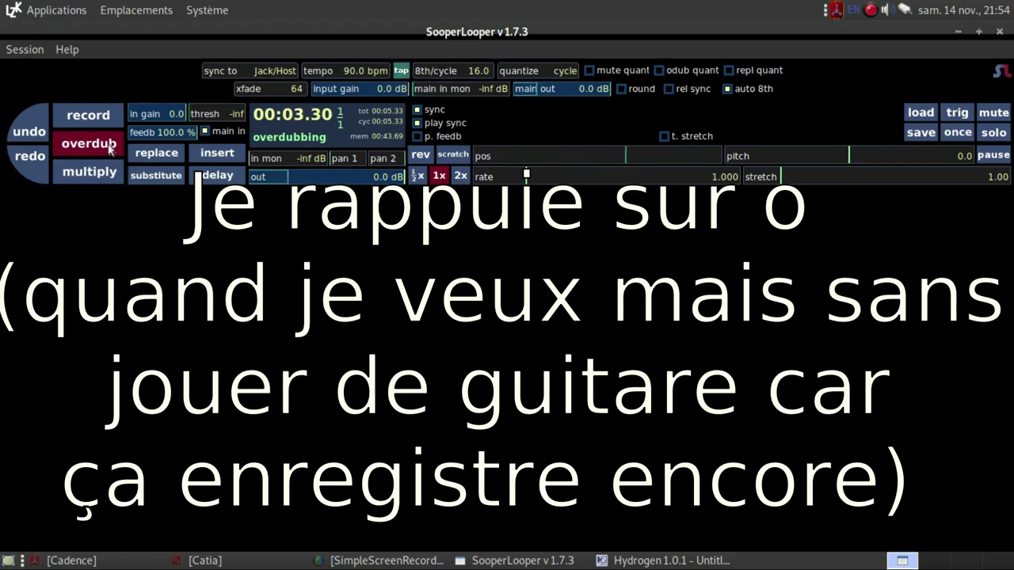
pyautogui.press('o')
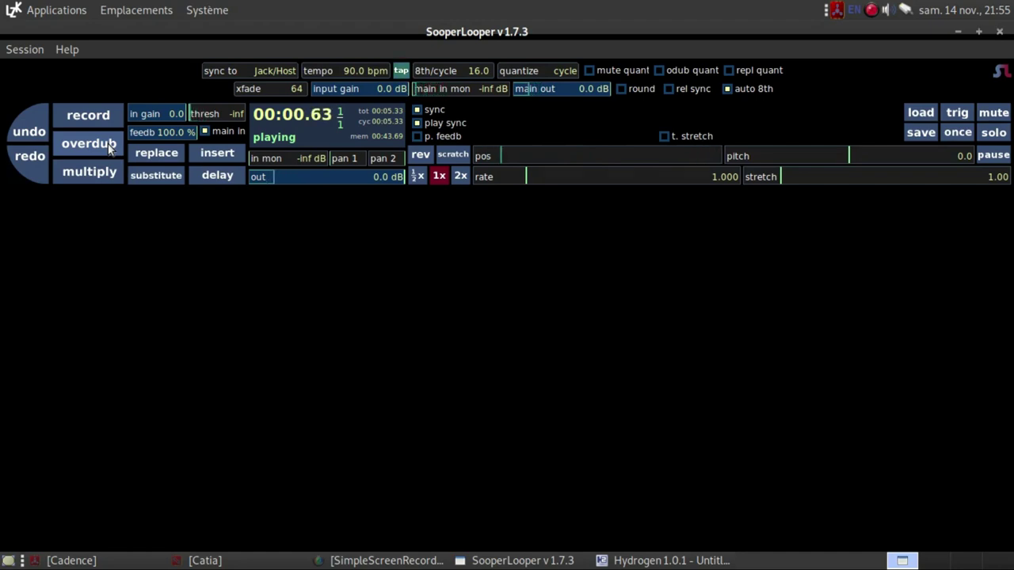
pyautogui.click(110, 149)
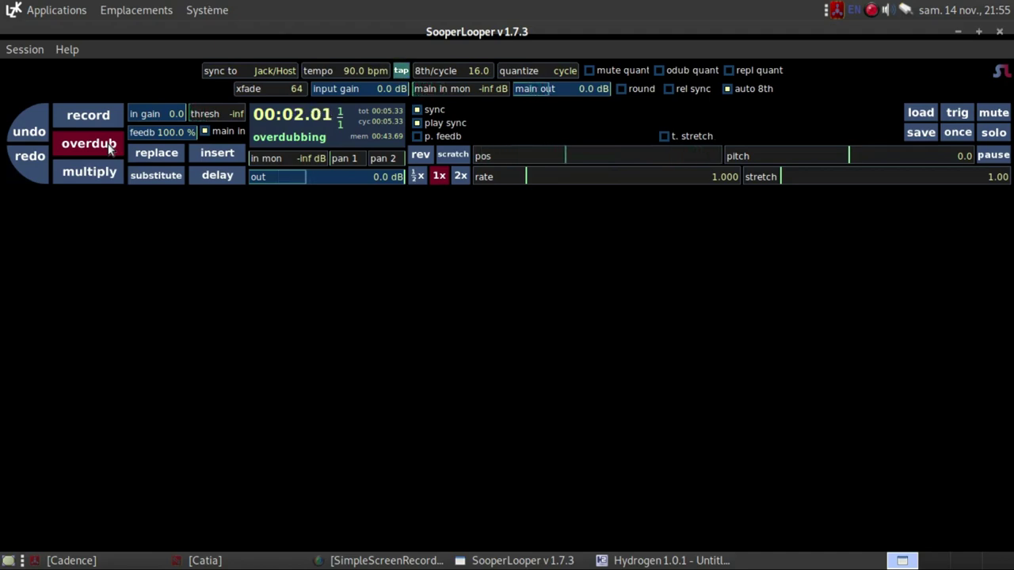
pyautogui.click(109, 146)
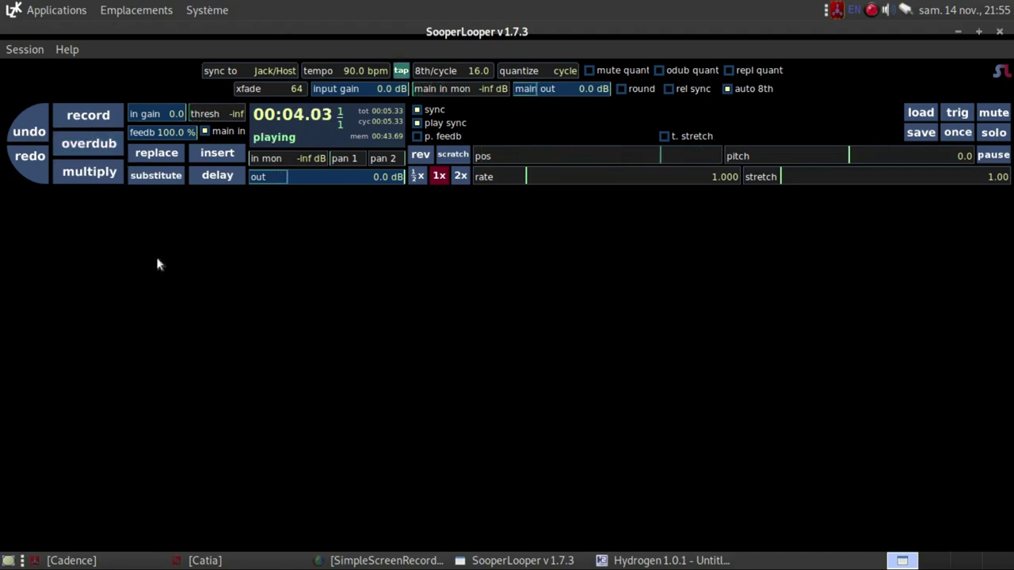